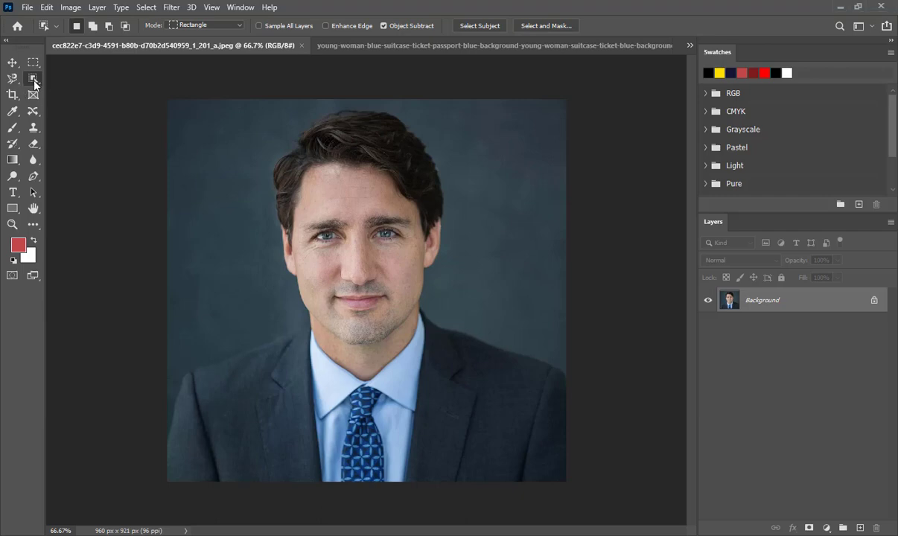
# - Browse the Lasso and Marquee tool groups, then show the Object Selection tool's flyout
pyautogui.rightClick(34, 82)
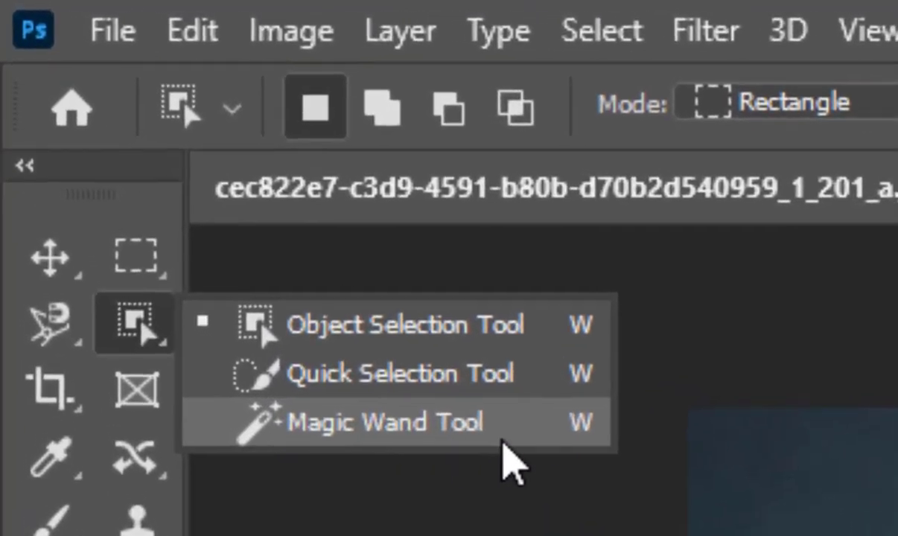
pyautogui.click(18, 320)
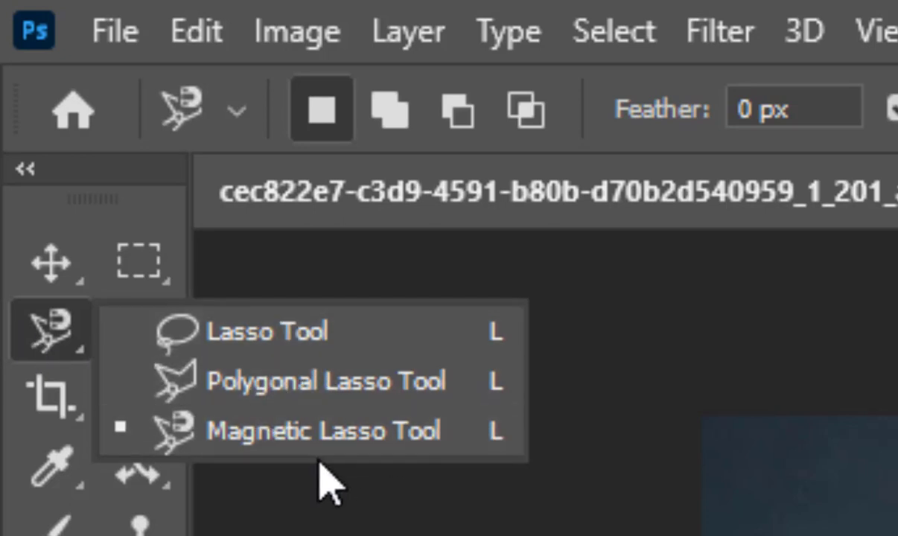
pyautogui.click(50, 337)
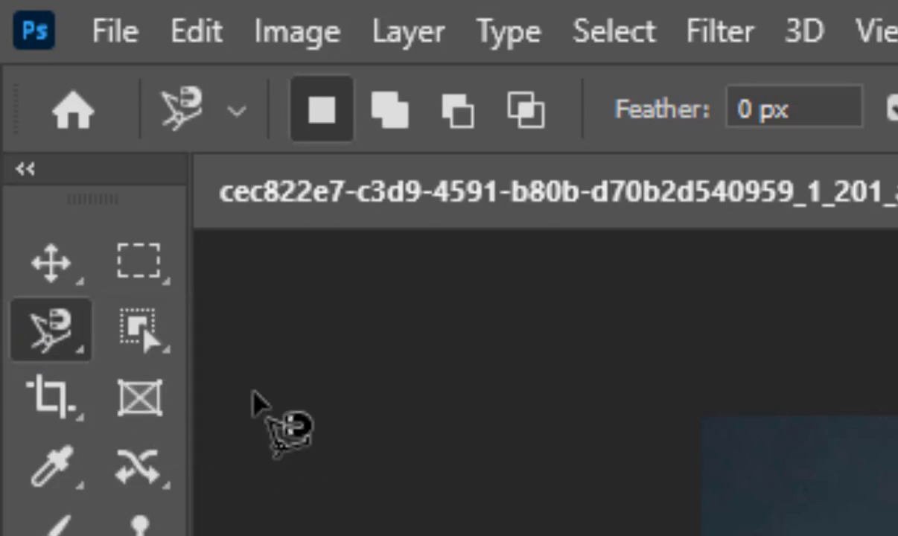
pyautogui.click(134, 257)
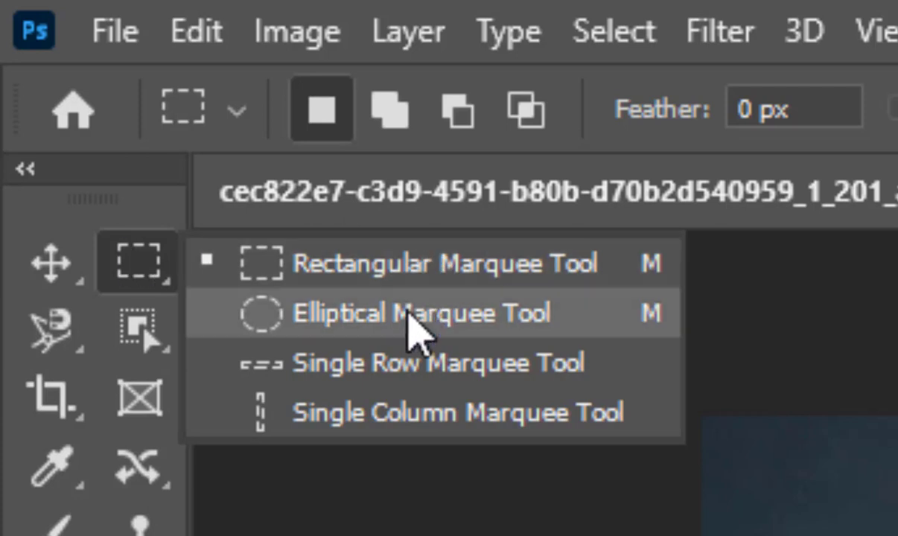
pyautogui.click(144, 272)
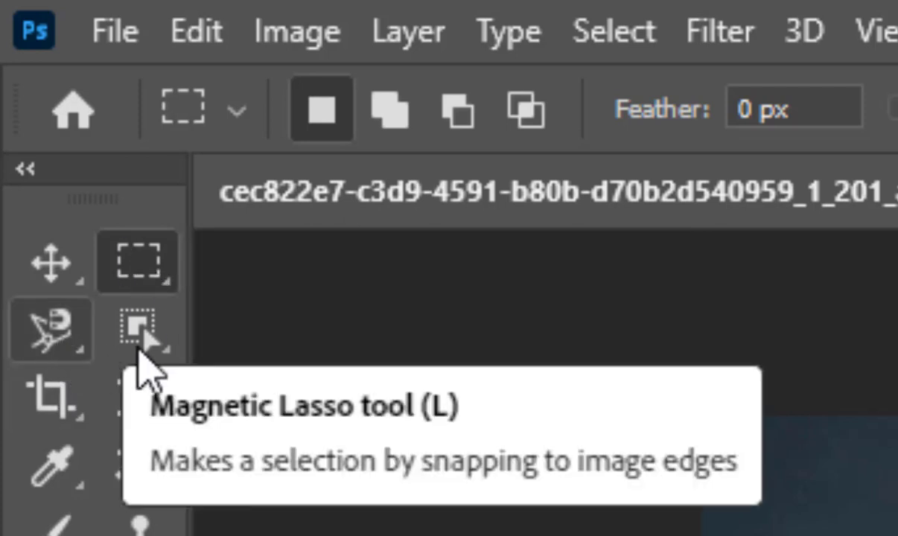
pyautogui.click(156, 359)
pyautogui.rightClick(157, 359)
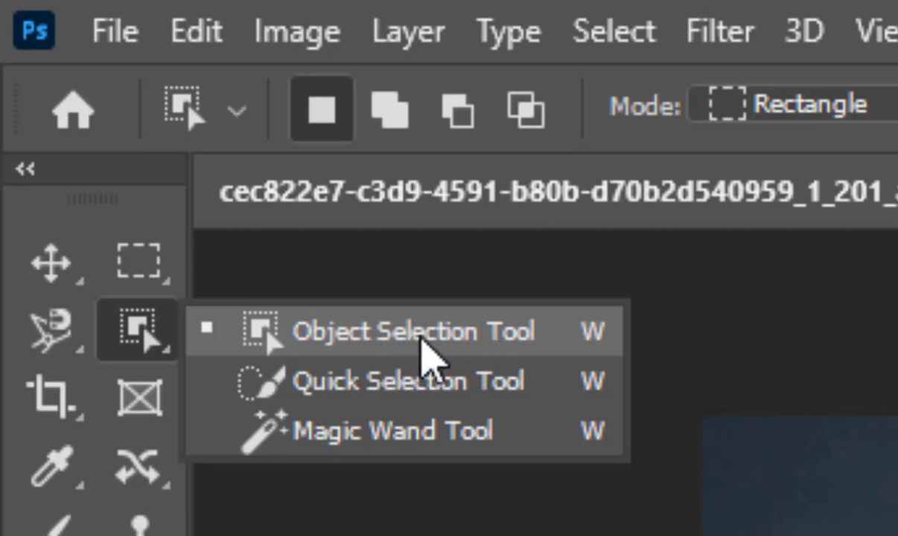
pyautogui.click(422, 339)
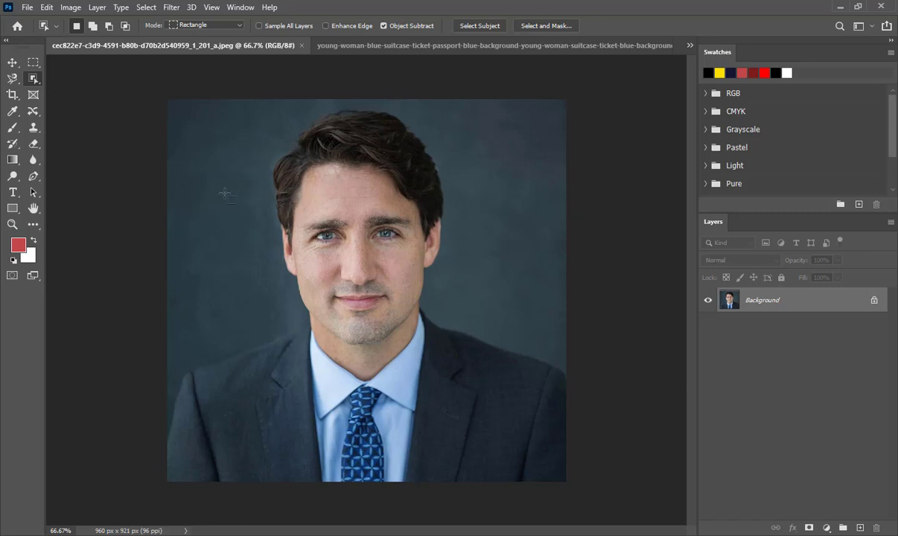
# - Box-select the man with Object Selection and copy him to a new layer with Ctrl+J
pyautogui.moveTo(166, 99)
pyautogui.mouseDown()
pyautogui.moveTo(588, 482)
pyautogui.moveTo(581, 472)
pyautogui.mouseUp()
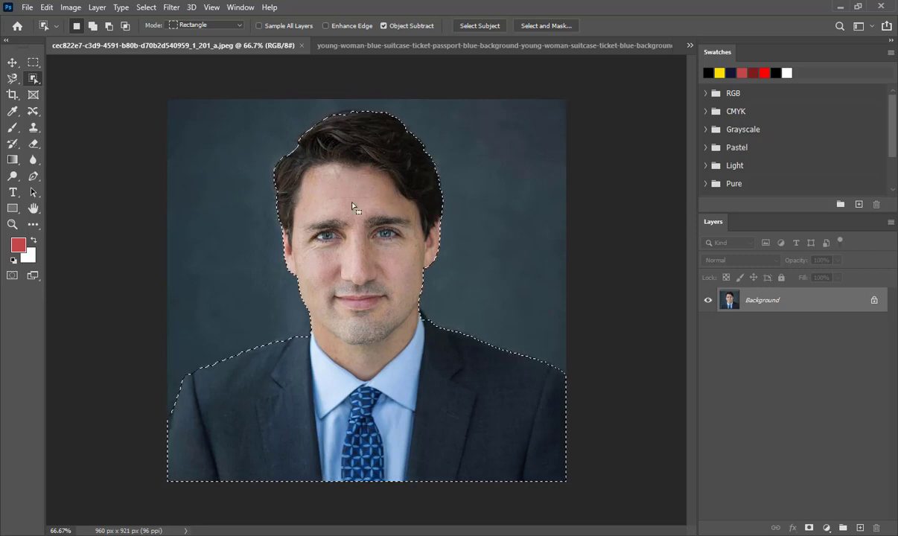
pyautogui.hotkey('ctrl', 'j')
pyautogui.press('v')
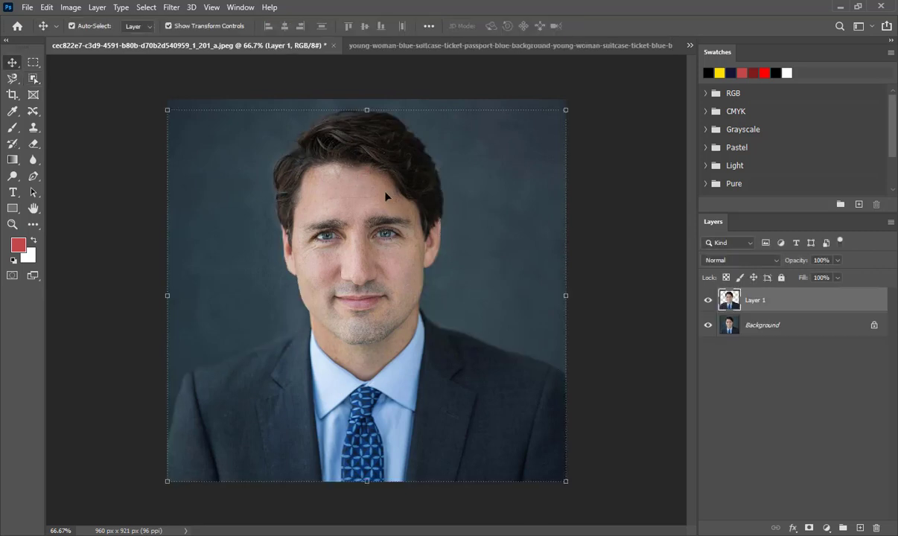
# - Add a Solid Color fill layer above the Background, trying blue, green and magenta hues
pyautogui.click(760, 326)
pyautogui.click(826, 527)
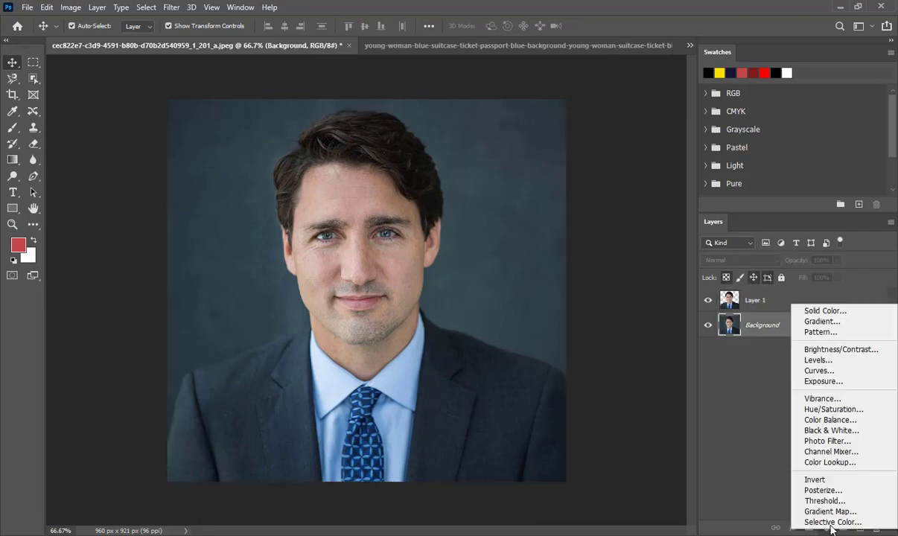
pyautogui.click(820, 311)
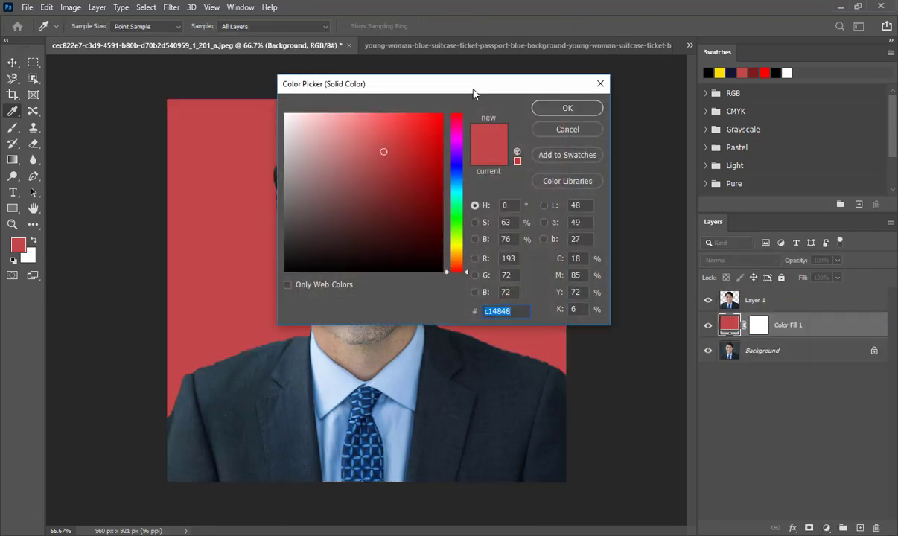
pyautogui.moveTo(474, 93); pyautogui.dragTo(823, 283)
pyautogui.click(807, 360)
pyautogui.click(776, 337)
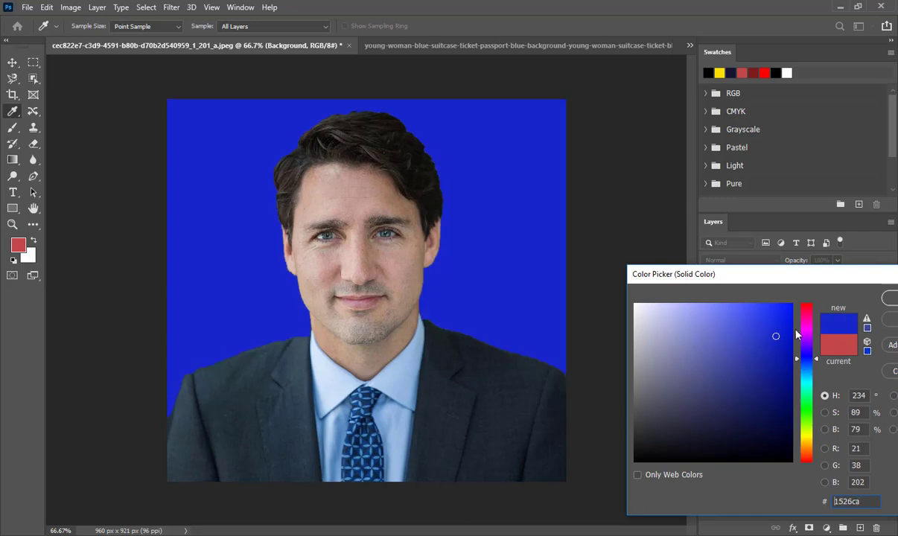
pyautogui.moveTo(797, 335)
pyautogui.mouseDown()
pyautogui.moveTo(814, 423)
pyautogui.moveTo(810, 317)
pyautogui.moveTo(807, 459)
pyautogui.moveTo(806, 332)
pyautogui.mouseUp()
pyautogui.moveTo(807, 279); pyautogui.dragTo(663, 282)
# - Cancel the Solid Color fill and undo the last two history steps
pyautogui.click(773, 324)
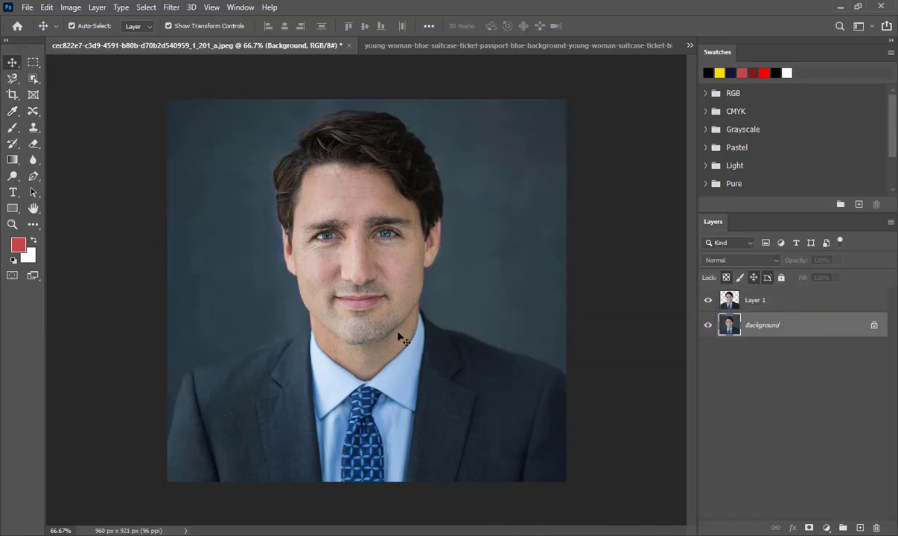
pyautogui.hotkey('ctrl', 'z')
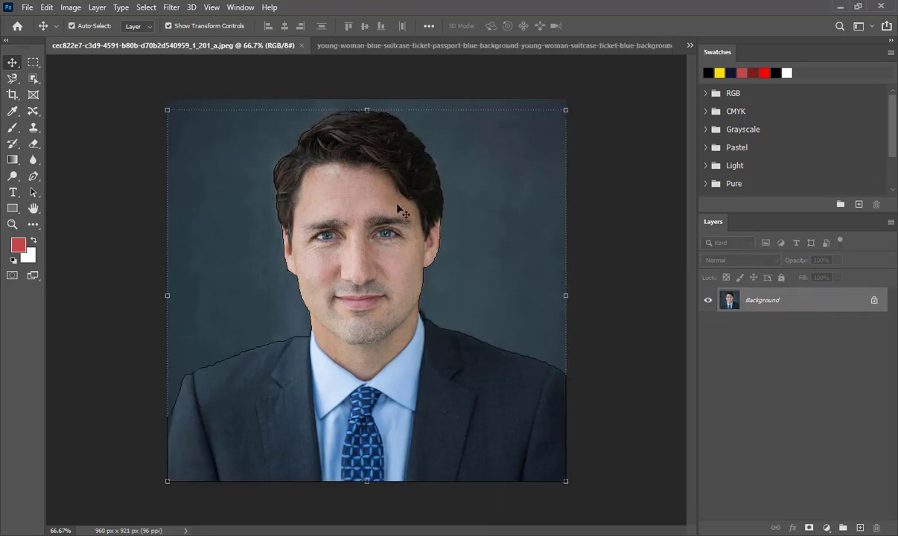
pyautogui.hotkey('ctrl', 'z')
pyautogui.hotkey('ctrl', 'z')
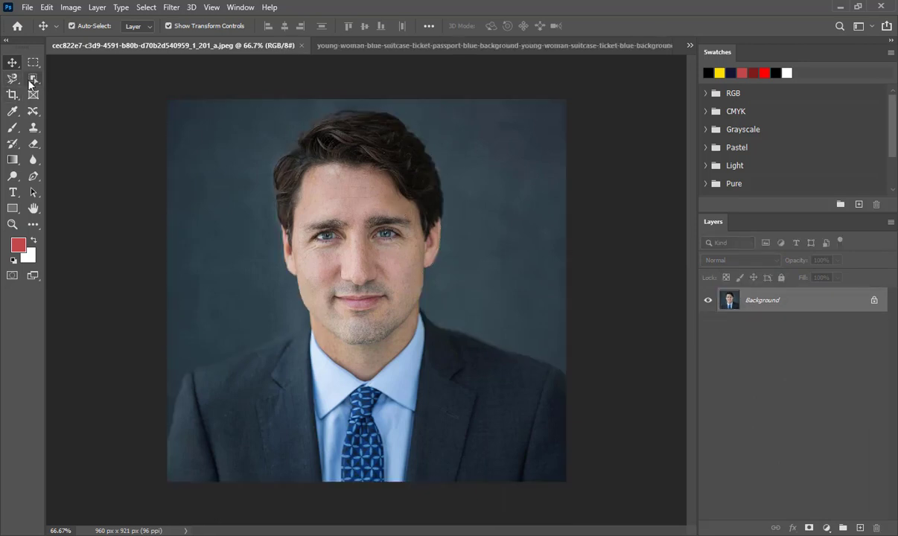
# - Reselect the man, copy him to a new layer, nudge it, then delete the copy
pyautogui.click(33, 78)
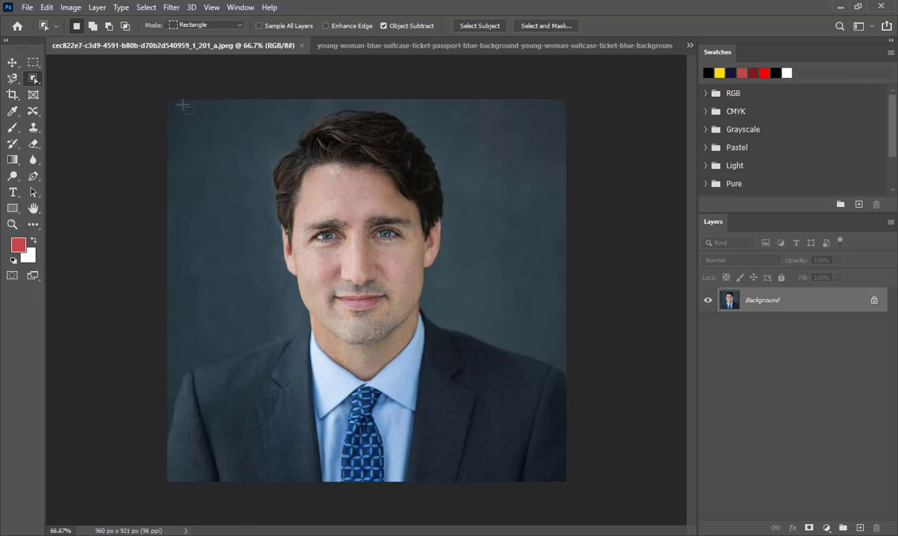
pyautogui.moveTo(163, 95)
pyautogui.mouseDown()
pyautogui.moveTo(641, 456)
pyautogui.moveTo(631, 486)
pyautogui.mouseUp()
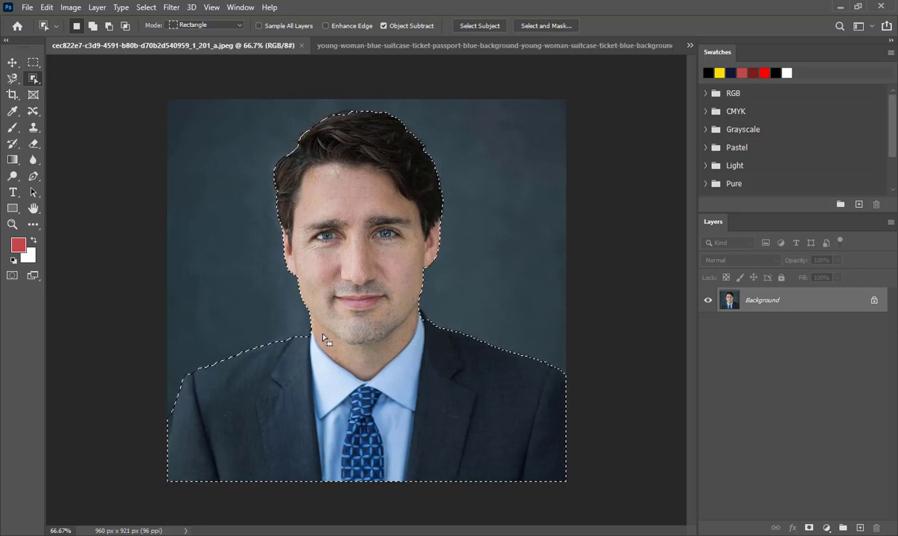
pyautogui.hotkey('ctrl', 'j')
pyautogui.press('v')
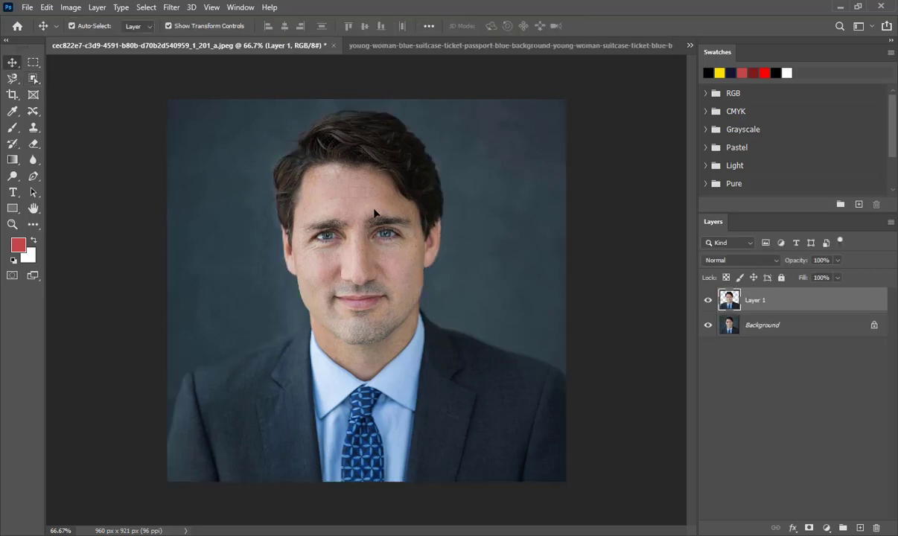
pyautogui.moveTo(319, 244)
pyautogui.mouseDown()
pyautogui.moveTo(377, 292)
pyautogui.moveTo(348, 247)
pyautogui.mouseUp()
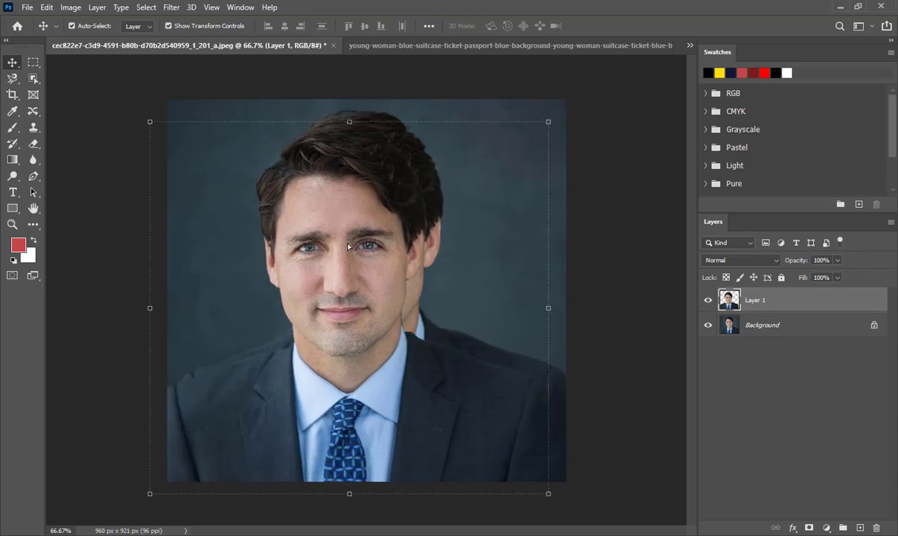
pyautogui.press('Delete')
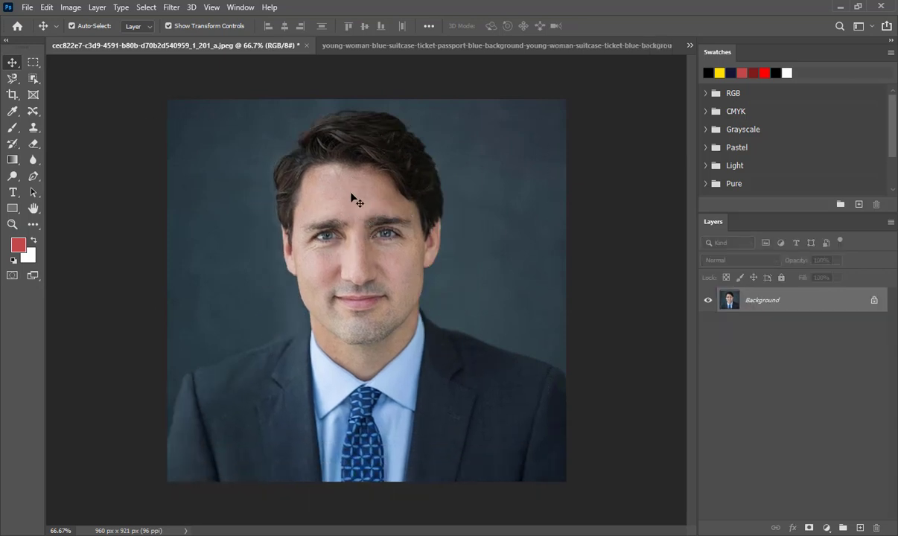
# - Switch to the Quick Selection tool and shrink its brush to size 175
pyautogui.click(34, 78)
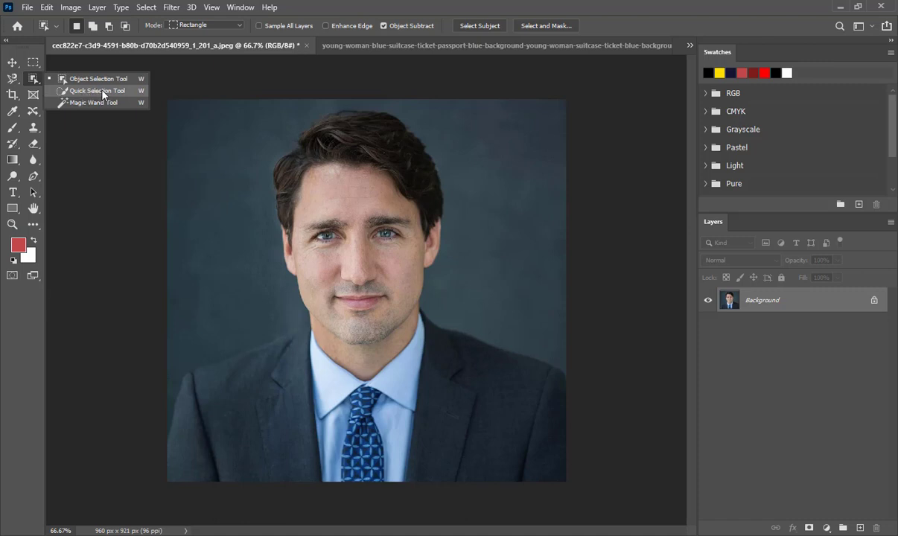
pyautogui.click(97, 91)
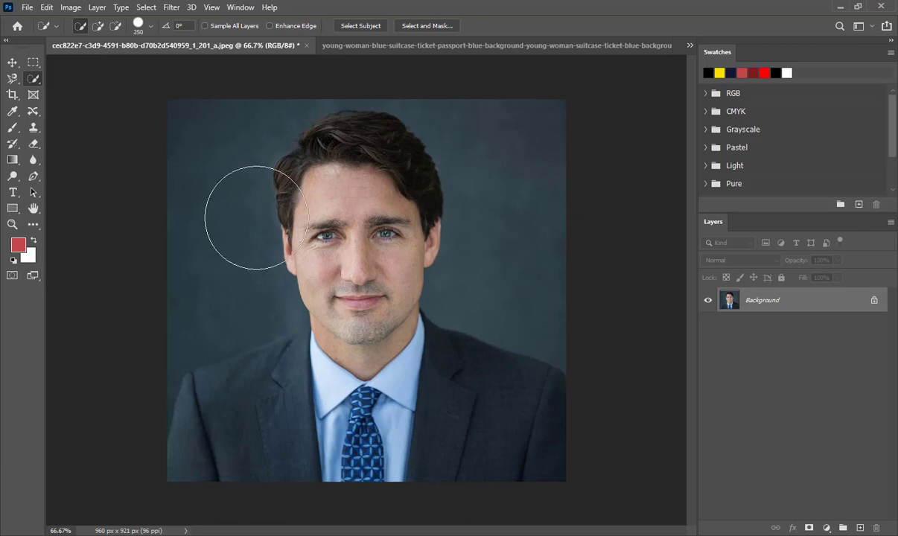
pyautogui.press('[')
pyautogui.press('[')
pyautogui.press('[')
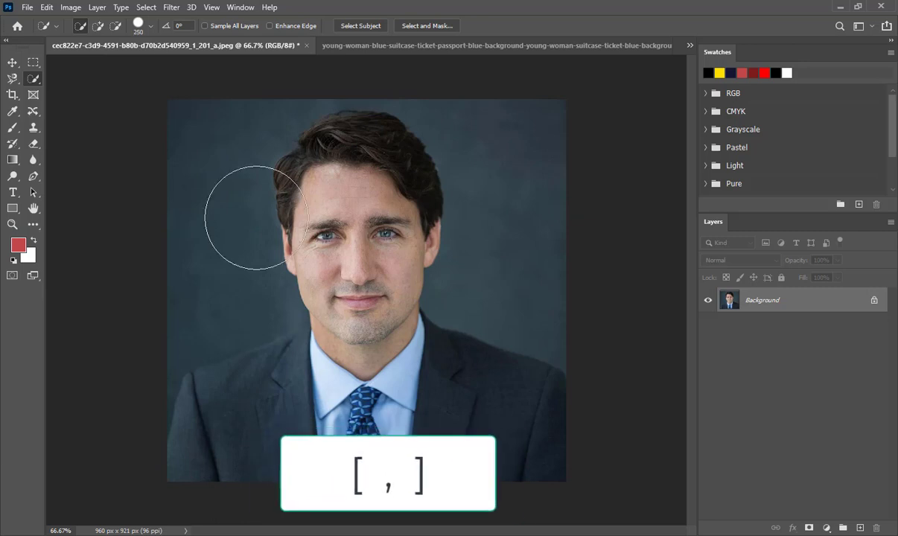
pyautogui.press('[')
pyautogui.press('[')
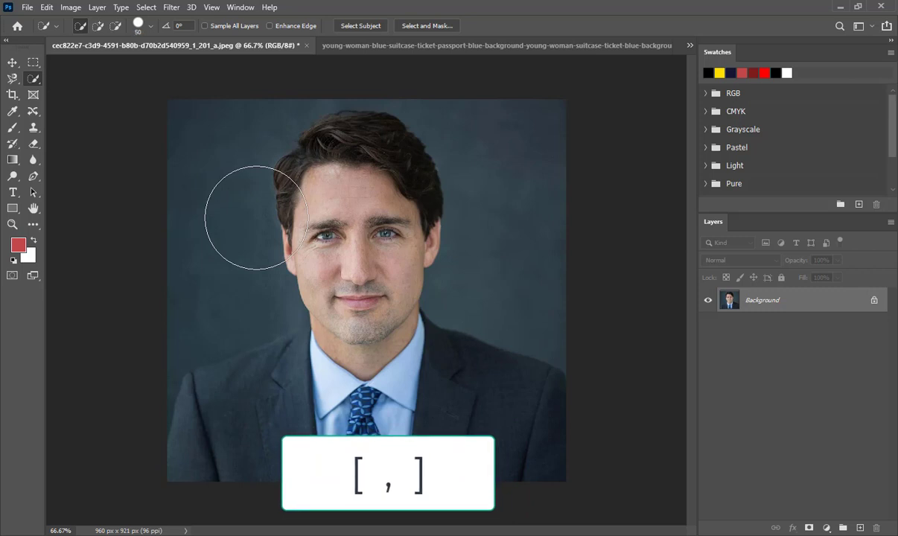
pyautogui.press('[')
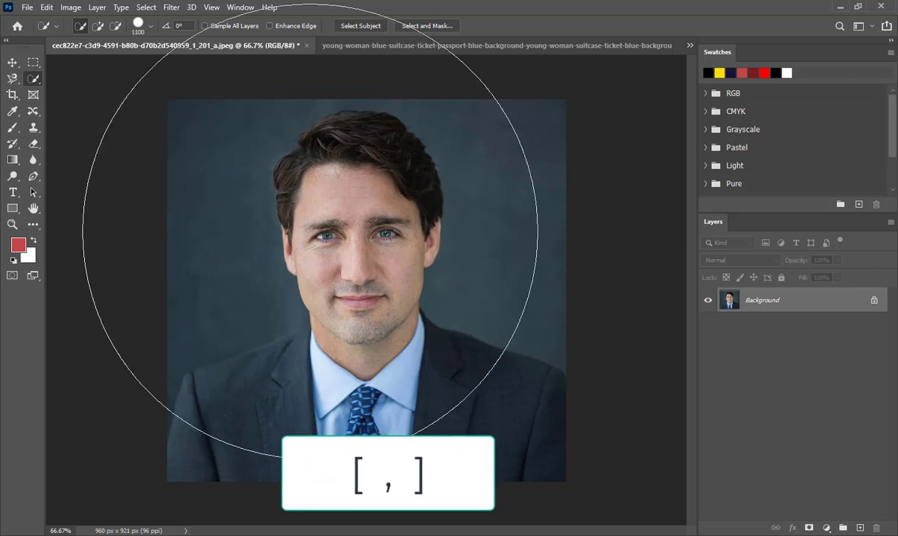
pyautogui.press('[')
pyautogui.press('[')
pyautogui.press('[')
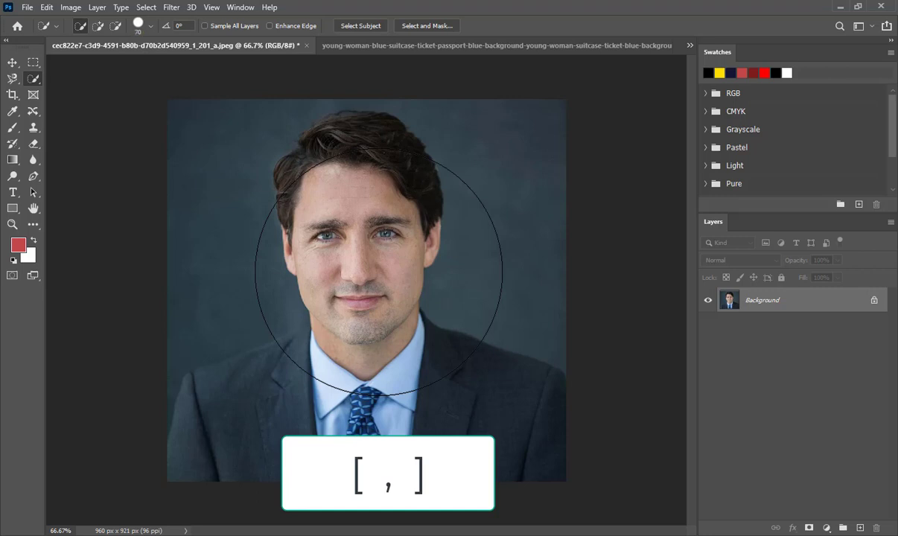
pyautogui.press('[')
pyautogui.press('[')
pyautogui.press('[')
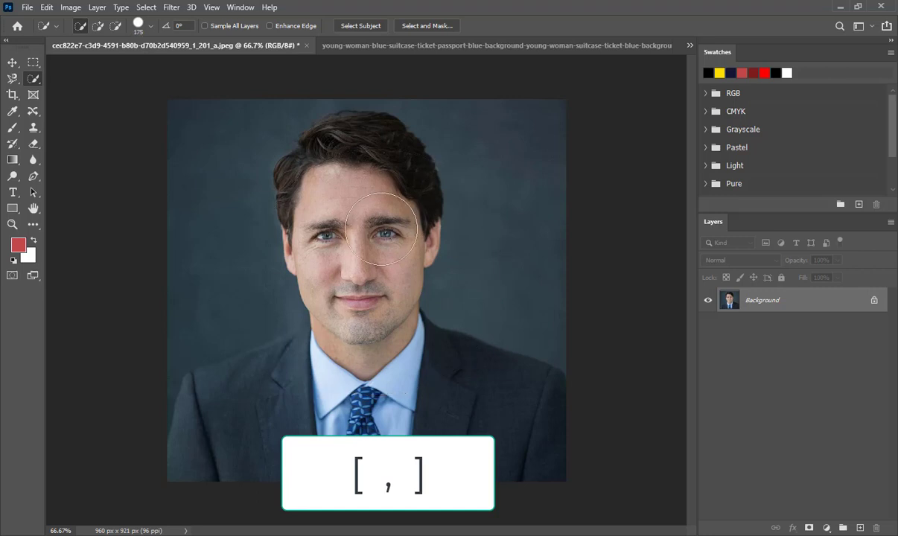
# - Paint a first Quick Selection over head, neck and right suit, then clear it
pyautogui.moveTo(372, 178)
pyautogui.mouseDown()
pyautogui.moveTo(370, 385)
pyautogui.moveTo(232, 433)
pyautogui.mouseUp()
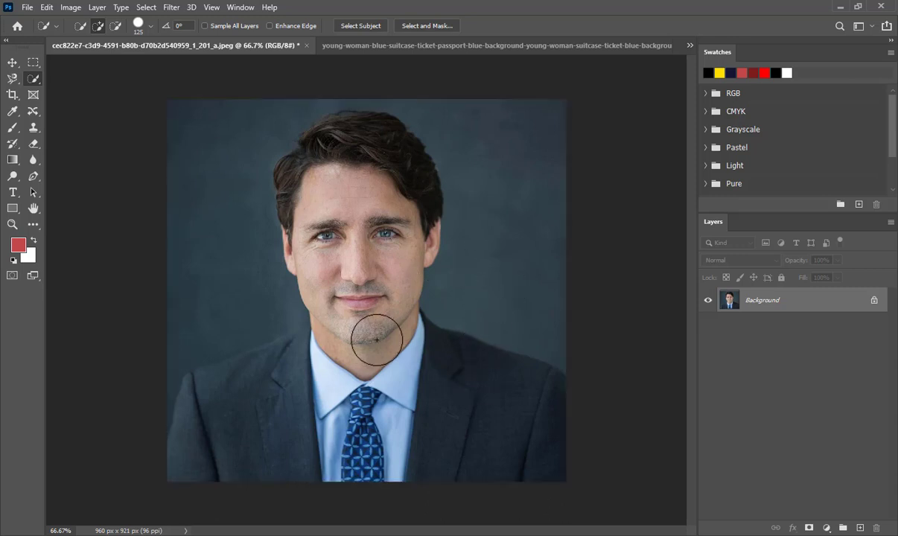
pyautogui.moveTo(375, 342)
pyautogui.mouseDown()
pyautogui.moveTo(376, 170)
pyautogui.moveTo(309, 178)
pyautogui.mouseUp()
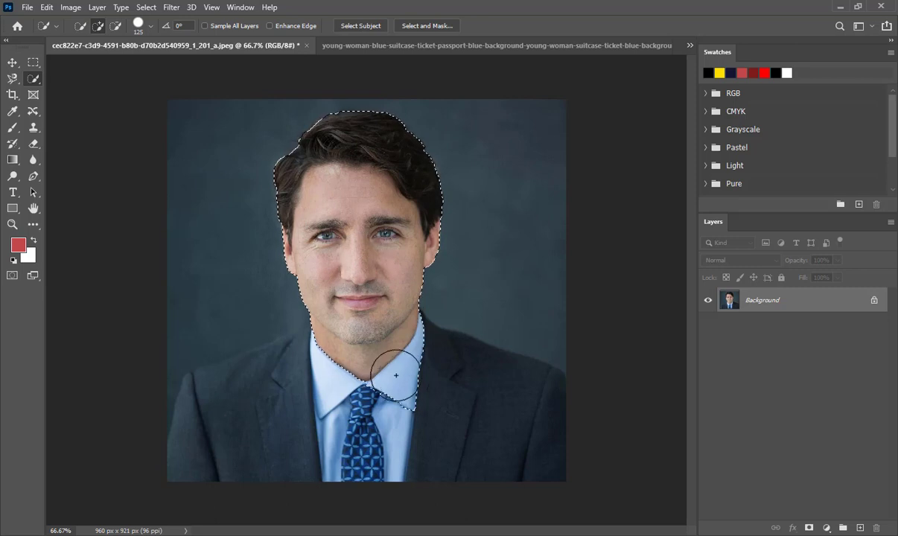
pyautogui.moveTo(391, 371); pyautogui.dragTo(421, 320)
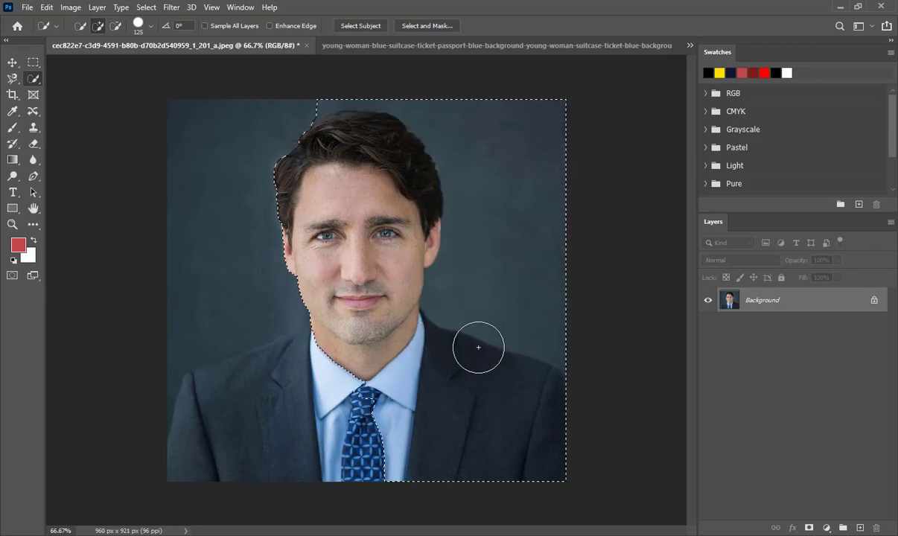
pyautogui.hotkey('ctrl', 'd')
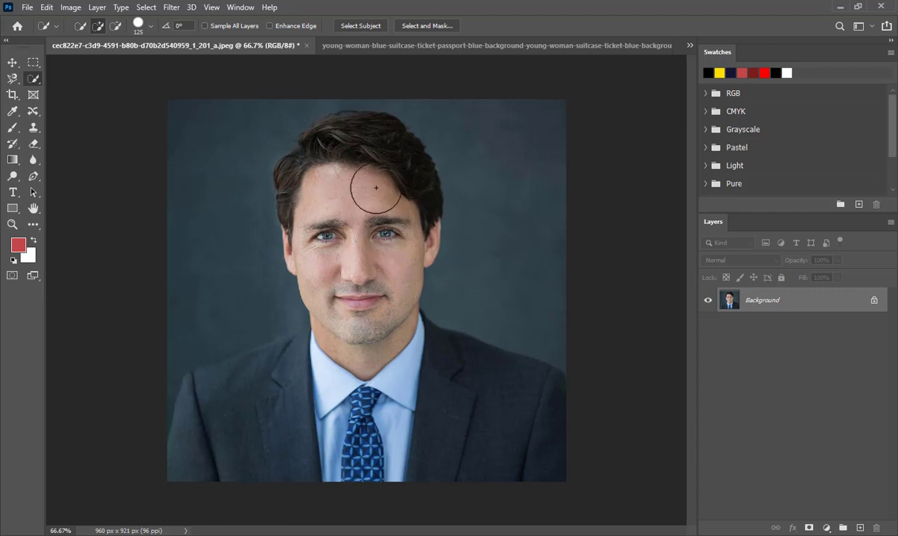
# - Reselect face, neck and right suit, subtracting stray background along the hairline with Alt
pyautogui.moveTo(358, 195); pyautogui.dragTo(370, 288)
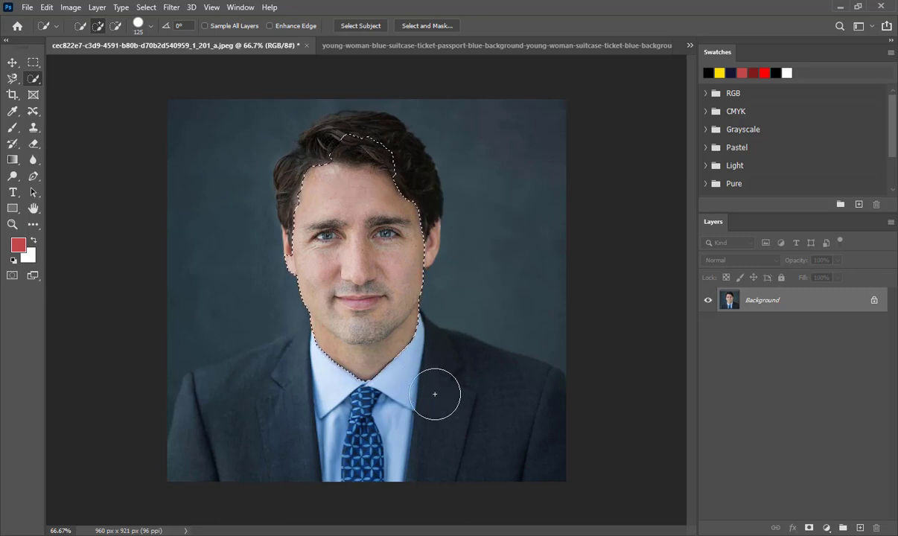
pyautogui.moveTo(445, 391); pyautogui.dragTo(425, 360)
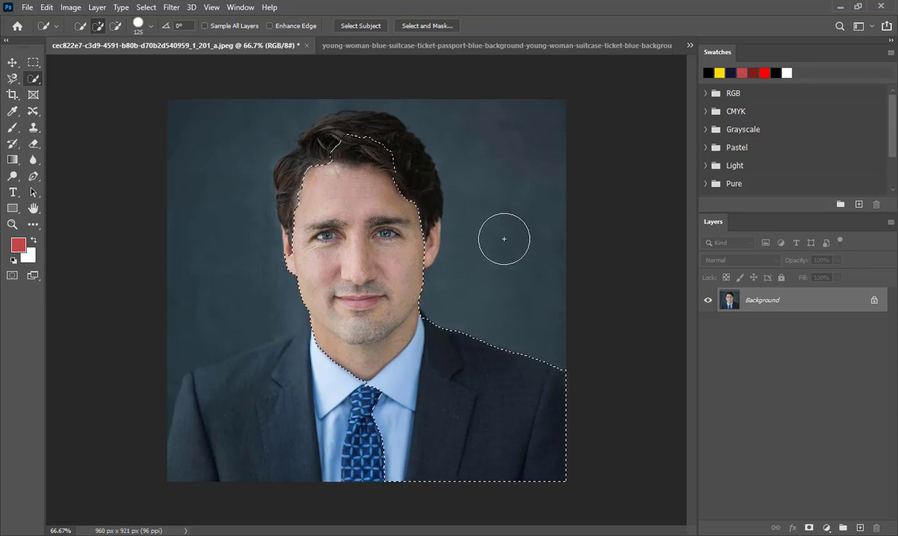
pyautogui.press('alt')
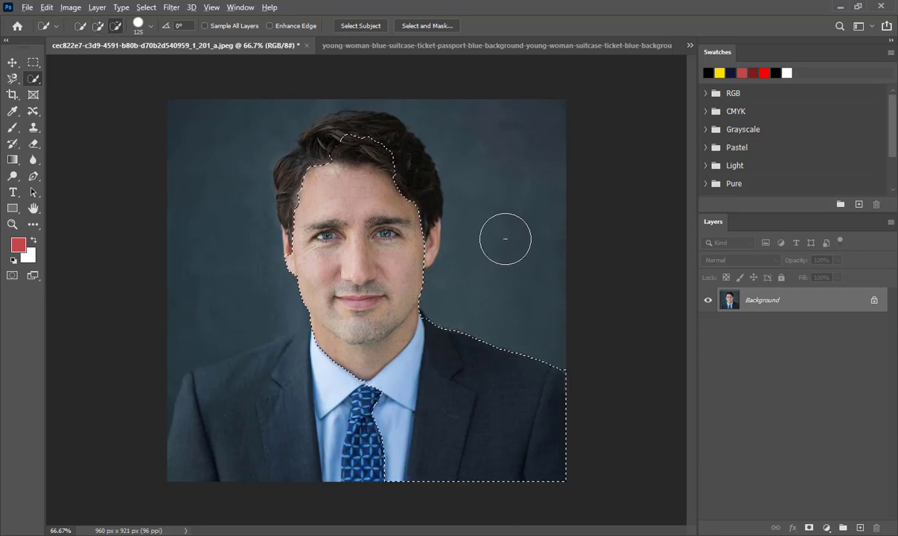
pyautogui.moveTo(407, 144)
pyautogui.mouseDown()
pyautogui.moveTo(369, 132)
pyautogui.moveTo(388, 133)
pyautogui.mouseUp()
pyautogui.press('alt')
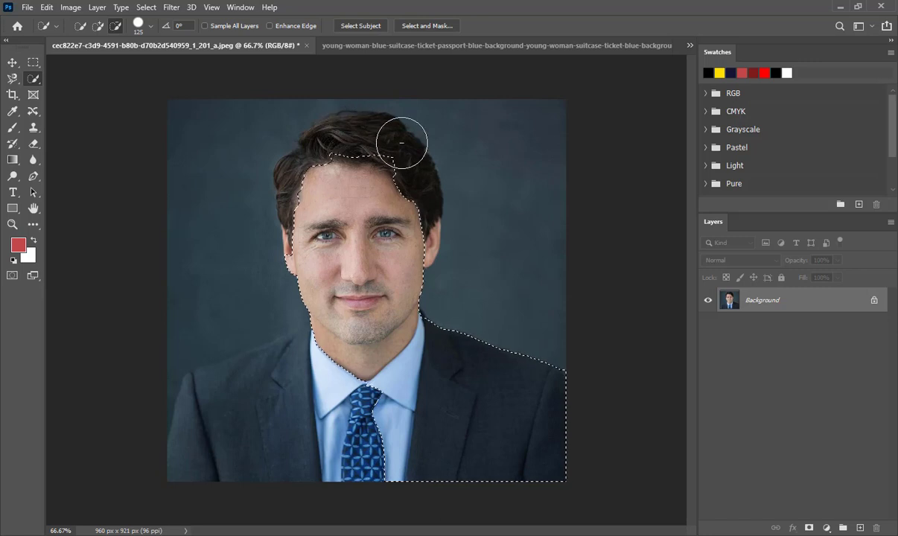
pyautogui.moveTo(402, 141); pyautogui.dragTo(276, 165)
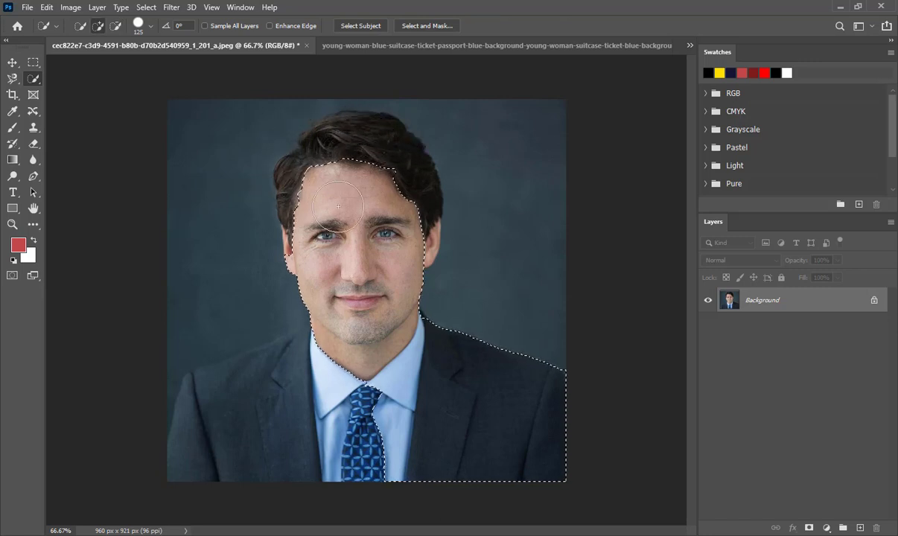
pyautogui.moveTo(338, 205); pyautogui.dragTo(371, 159)
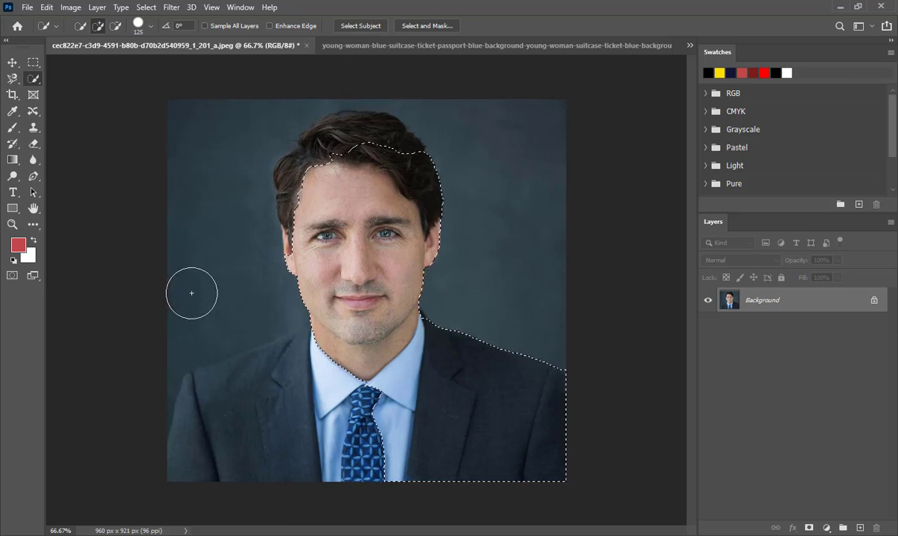
# - Add the lower-left suit jacket and the crown of the hair to the selection
pyautogui.press('alt')
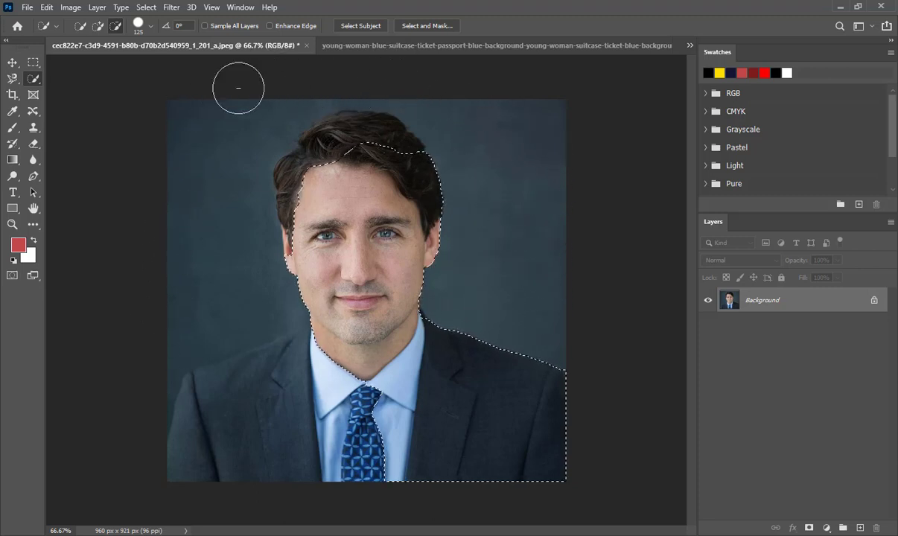
pyautogui.press('alt')
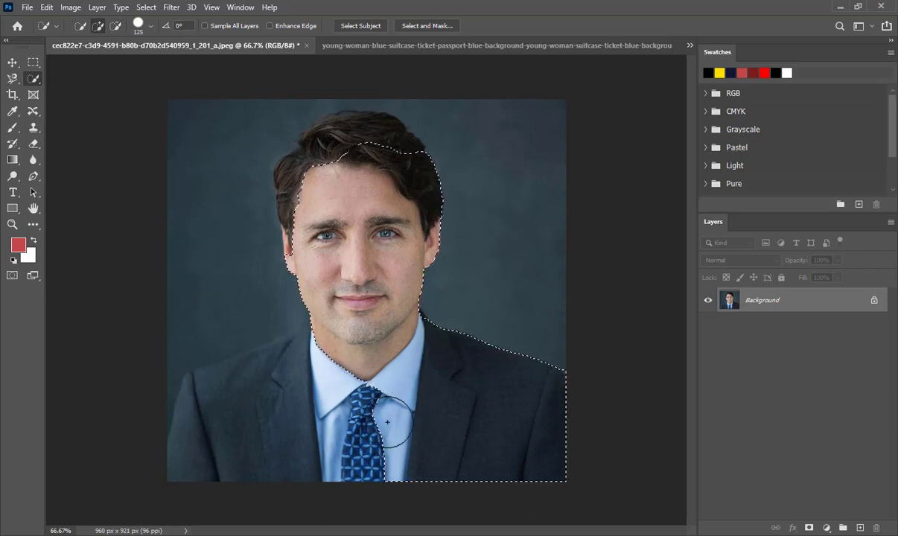
pyautogui.moveTo(380, 401)
pyautogui.mouseDown()
pyautogui.moveTo(272, 437)
pyautogui.moveTo(233, 421)
pyautogui.moveTo(284, 375)
pyautogui.moveTo(204, 411)
pyautogui.moveTo(296, 362)
pyautogui.moveTo(331, 371)
pyautogui.mouseUp()
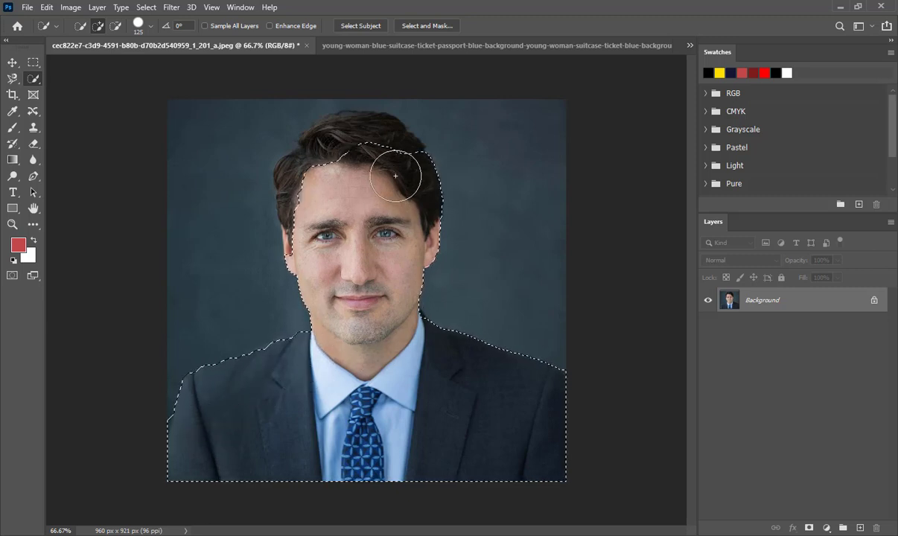
pyautogui.moveTo(411, 161)
pyautogui.mouseDown()
pyautogui.moveTo(362, 141)
pyautogui.moveTo(340, 157)
pyautogui.moveTo(298, 146)
pyautogui.moveTo(283, 179)
pyautogui.moveTo(292, 253)
pyautogui.moveTo(359, 175)
pyautogui.mouseUp()
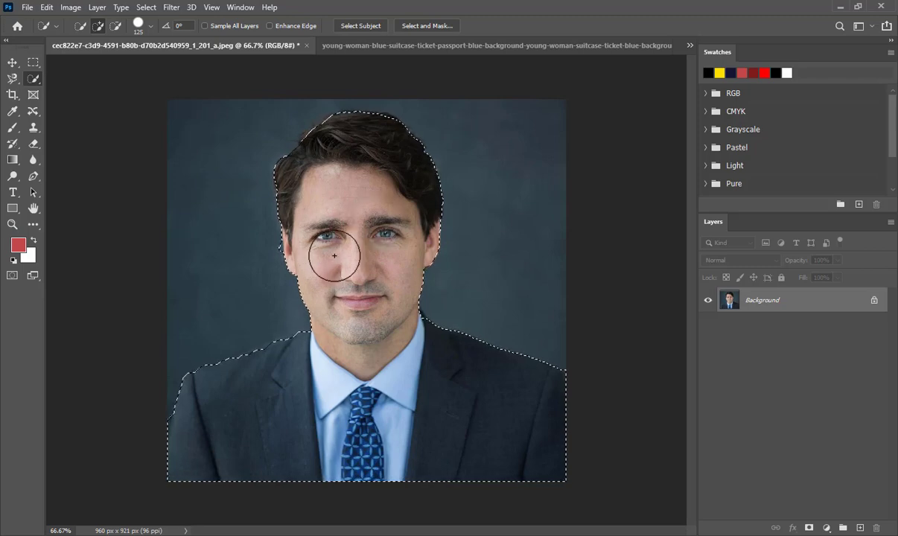
# - Zoom in with the Zoom tool on the selection edge near the ear and mouth
pyautogui.press('z')
pyautogui.click(278, 239)
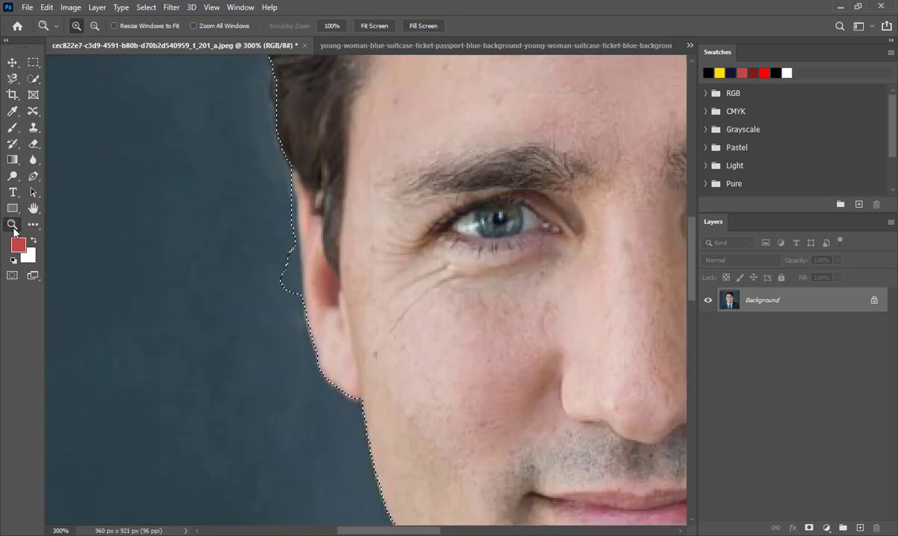
pyautogui.keyDown('alt'); pyautogui.click(231, 244); pyautogui.keyUp('alt')
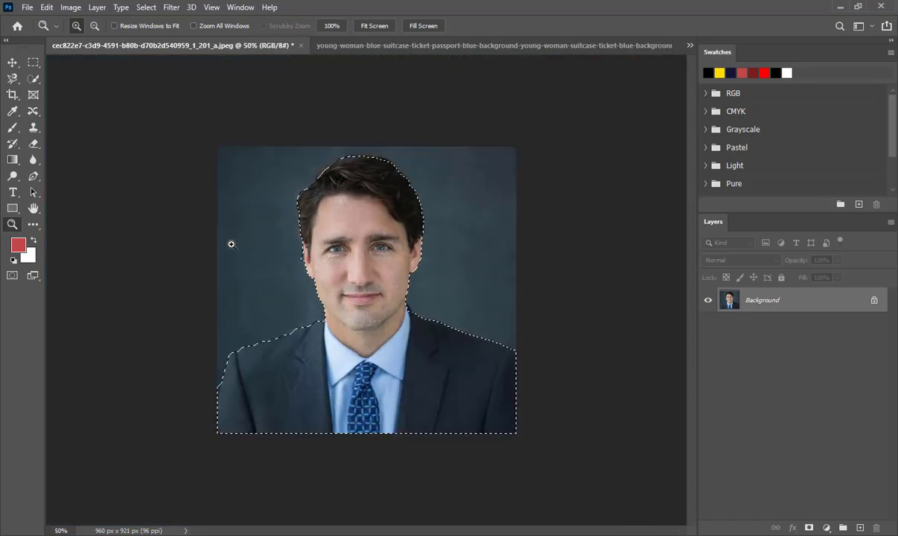
pyautogui.click(231, 244)
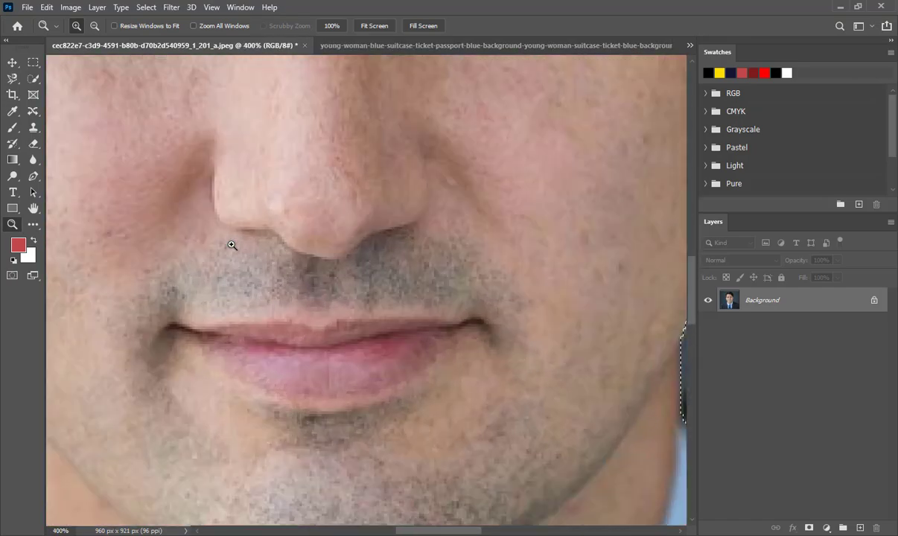
pyautogui.keyDown('alt'); pyautogui.click(231, 244); pyautogui.keyUp('alt')
# - With a smaller Quick Selection brush, remove the background bulge beside the ear
pyautogui.click(219, 225)
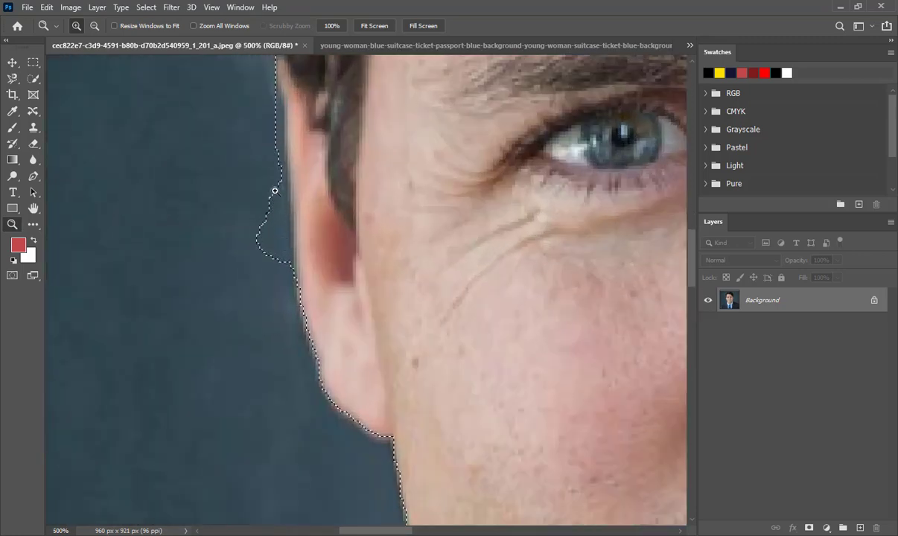
pyautogui.click(33, 80)
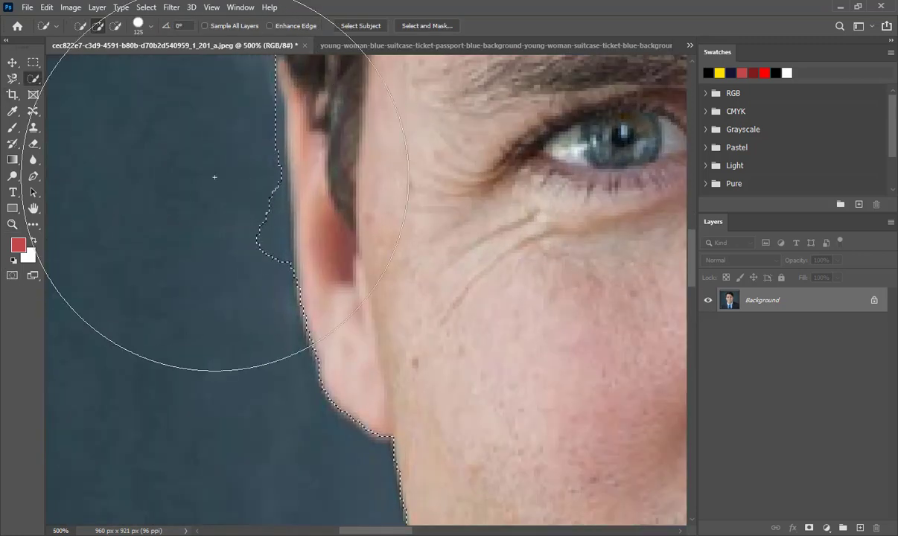
pyautogui.press('[')
pyautogui.press('[')
pyautogui.press('[')
pyautogui.press('[')
pyautogui.press('[')
pyautogui.press('[')
pyautogui.press('[')
pyautogui.press('[')
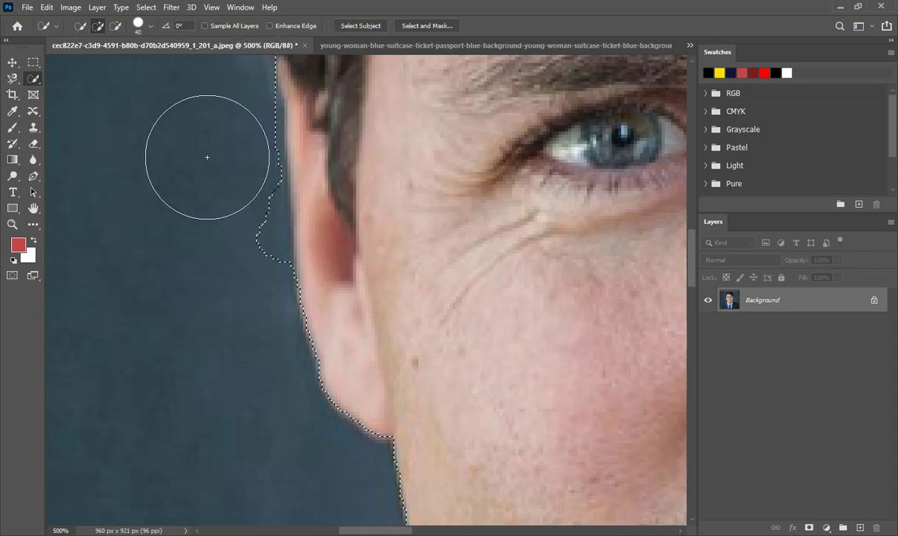
pyautogui.press('[')
pyautogui.keyDown('alt'); pyautogui.click(227, 194); pyautogui.keyUp('alt')
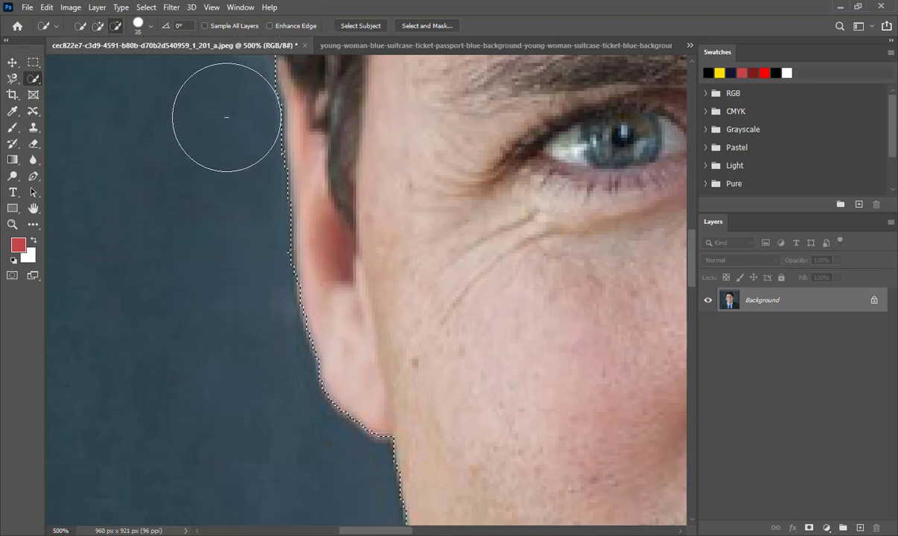
pyautogui.hotkey('ctrl', '-')
pyautogui.hotkey('ctrl', '-')
pyautogui.hotkey('ctrl', '-')
pyautogui.hotkey('ctrl', '-')
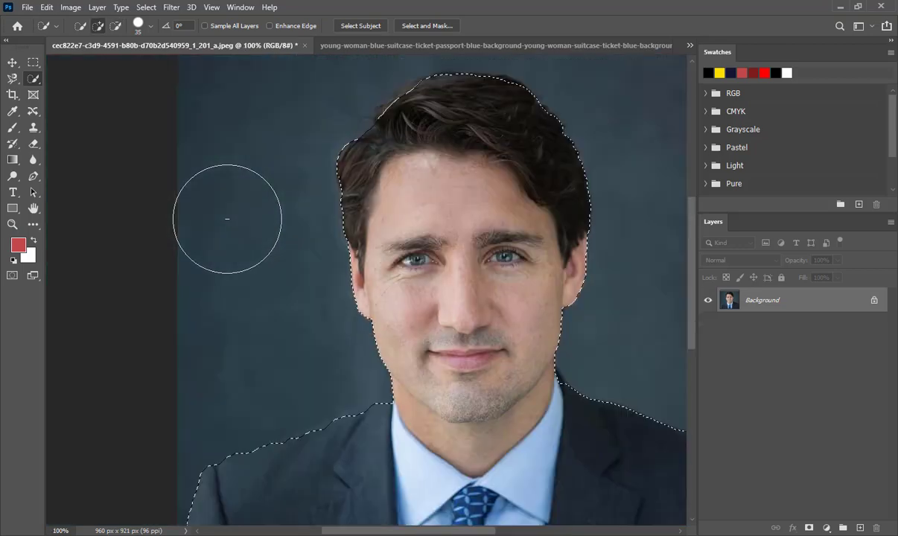
# - Zoom in on the top of the hair and extend the selection along the hairline
pyautogui.press('z')
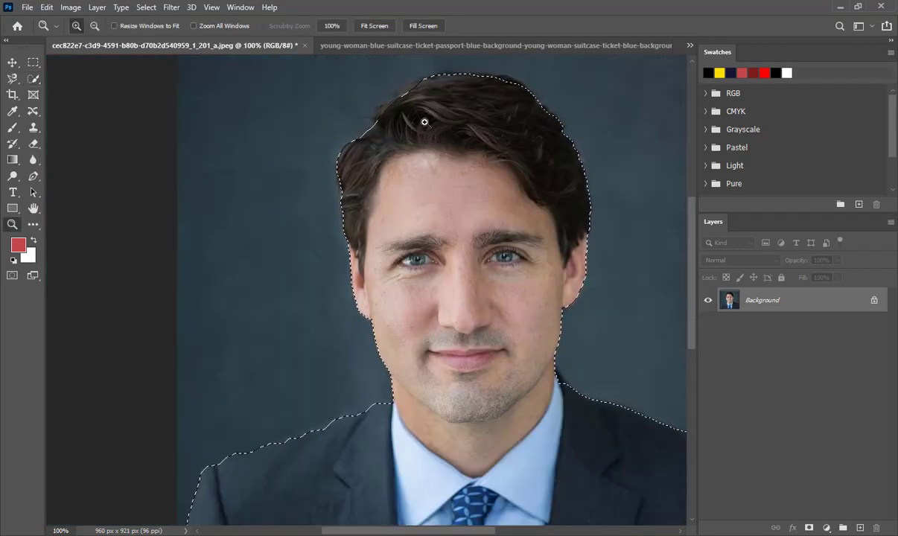
pyautogui.click(421, 122)
pyautogui.moveTo(495, 236); pyautogui.dragTo(501, 257)
pyautogui.press('w')
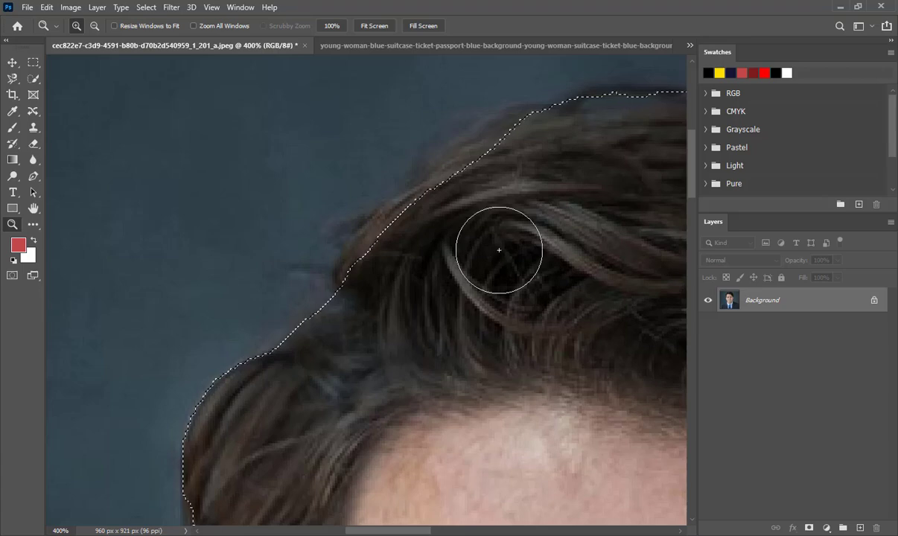
pyautogui.moveTo(520, 173)
pyautogui.mouseDown()
pyautogui.moveTo(472, 202)
pyautogui.moveTo(474, 177)
pyautogui.moveTo(401, 248)
pyautogui.mouseUp()
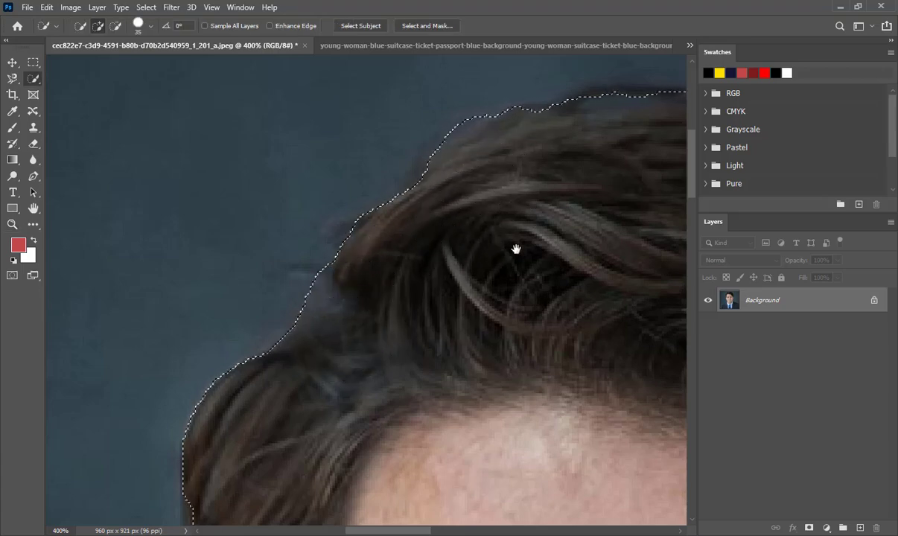
pyautogui.moveTo(517, 247); pyautogui.dragTo(257, 275)
pyautogui.moveTo(425, 301); pyautogui.dragTo(351, 248)
pyautogui.moveTo(449, 185); pyautogui.dragTo(321, 168)
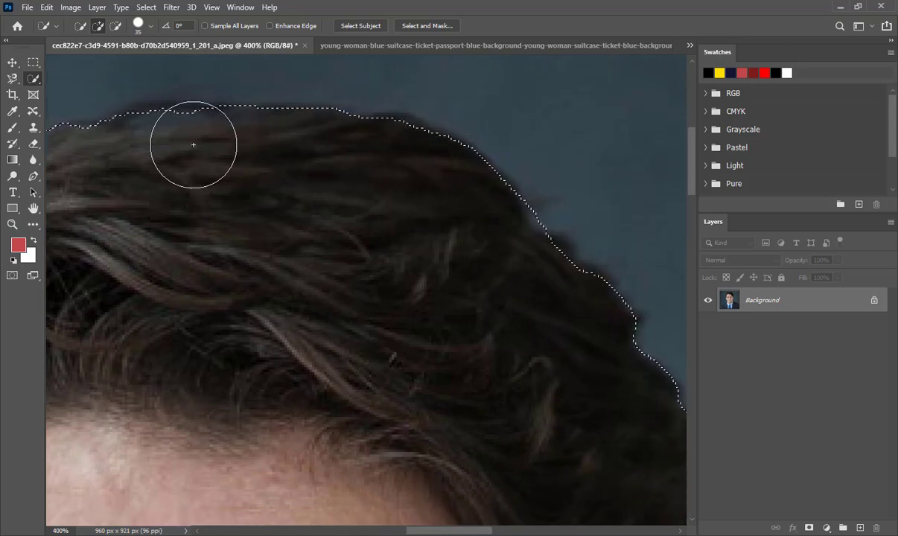
pyautogui.moveTo(471, 315); pyautogui.dragTo(340, 151)
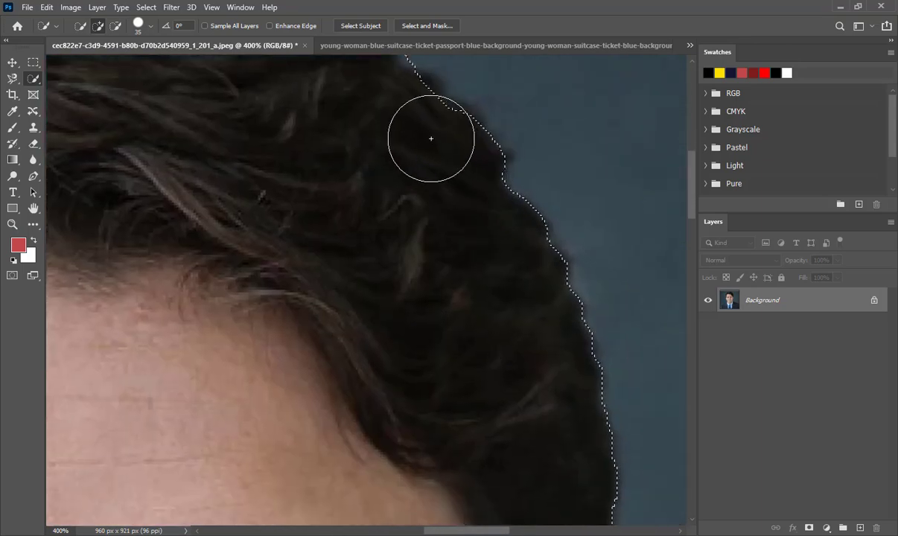
pyautogui.moveTo(427, 136); pyautogui.dragTo(405, 106)
# - Trim the selection along the jacket's right edge
pyautogui.scroll(-5, 461, 339)
pyautogui.scroll(-5, 488, 241)
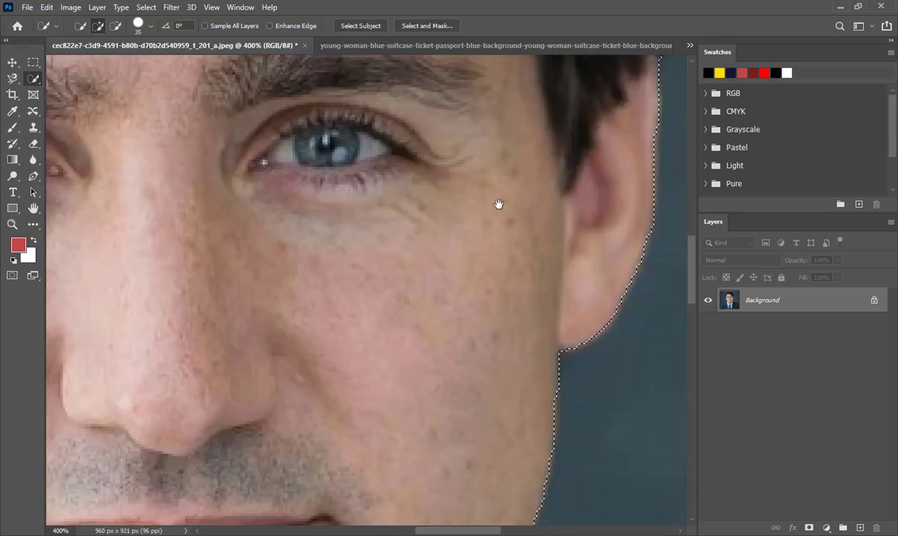
pyautogui.scroll(-5, 498, 205)
pyautogui.scroll(-2, 518, 227)
pyautogui.moveTo(408, 344); pyautogui.dragTo(326, 388)
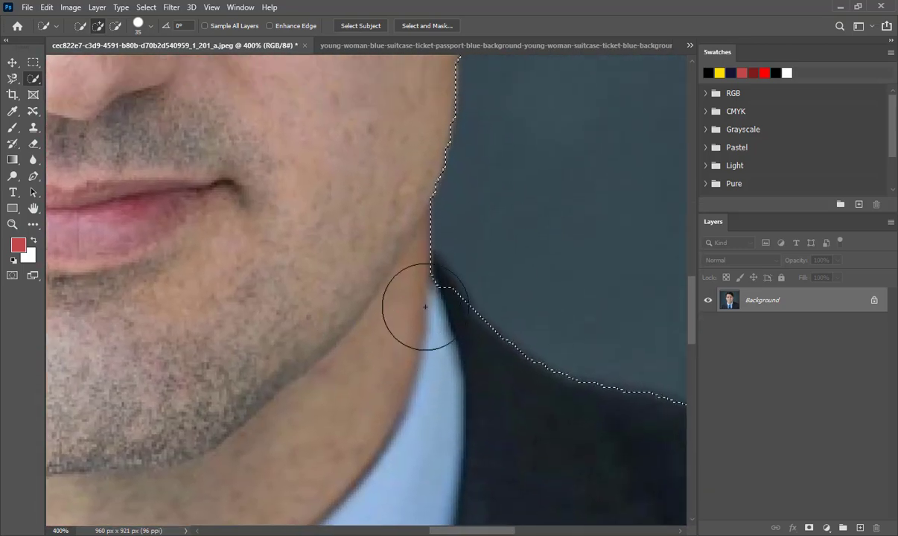
pyautogui.scroll(-3, 518, 425)
pyautogui.hscroll(3, 518, 425)
pyautogui.hscroll(5, 540, 393)
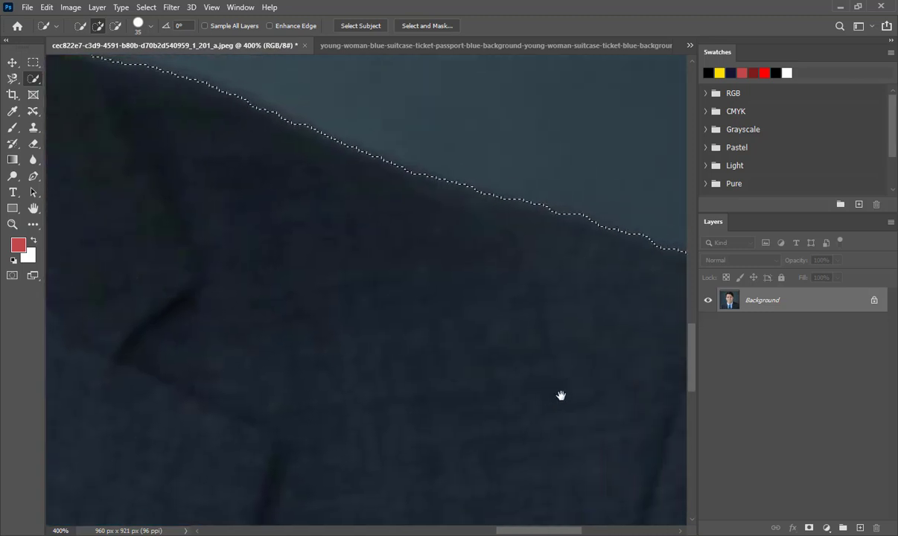
pyautogui.hscroll(5, 387, 373)
pyautogui.hscroll(-5, 410, 358)
pyautogui.moveTo(616, 357); pyautogui.dragTo(191, 353)
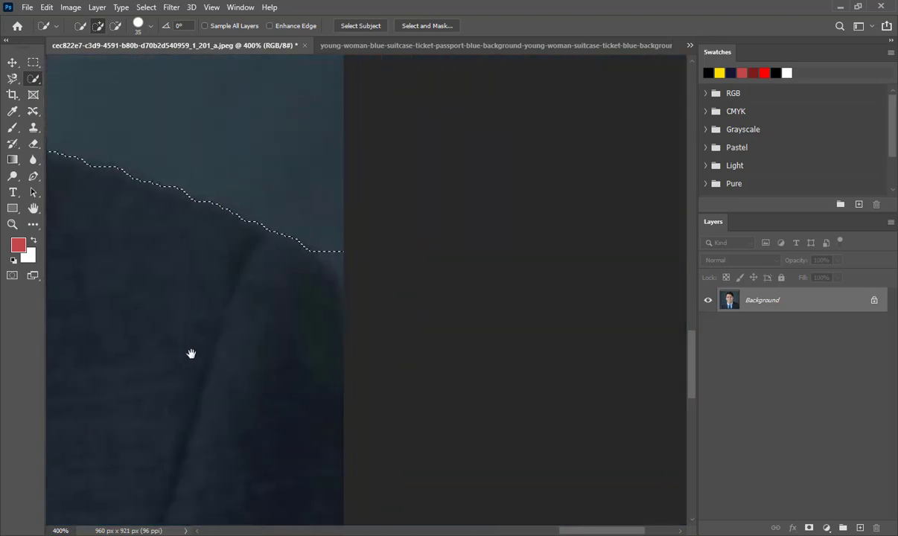
pyautogui.moveTo(358, 229); pyautogui.dragTo(363, 233)
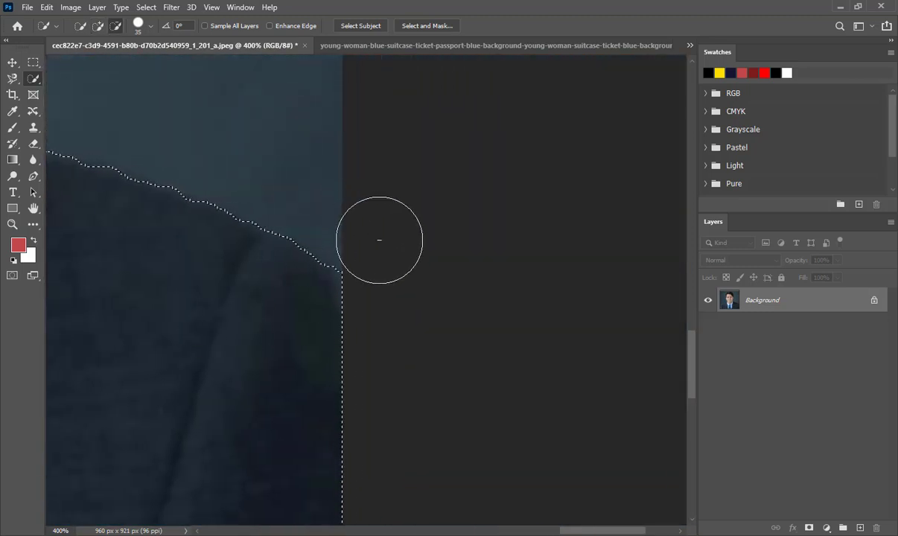
# - Zoom out, copy the selected man to a new layer, move it, then delete it
pyautogui.hotkey('ctrl', '-')
pyautogui.hotkey('ctrl', '-')
pyautogui.hotkey('ctrl', '-')
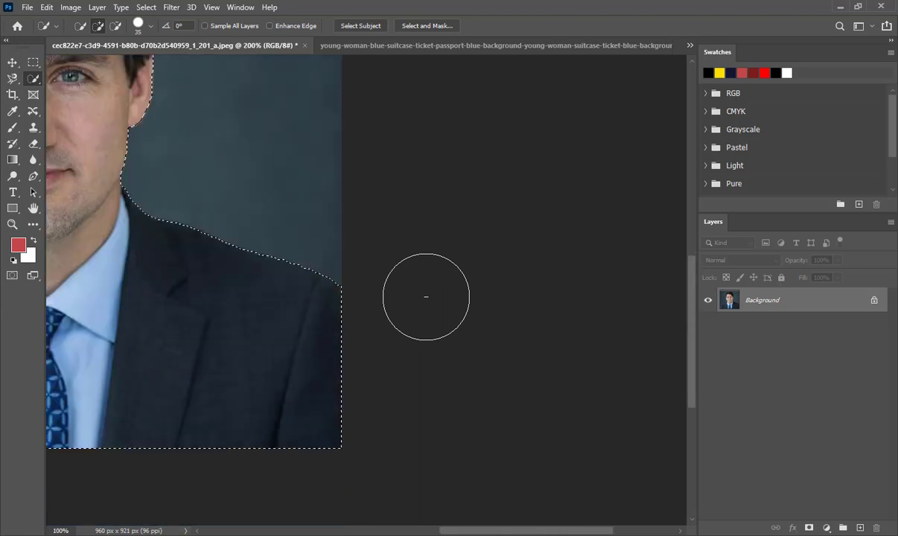
pyautogui.hotkey('ctrl', '-')
pyautogui.hotkey('ctrl', '-')
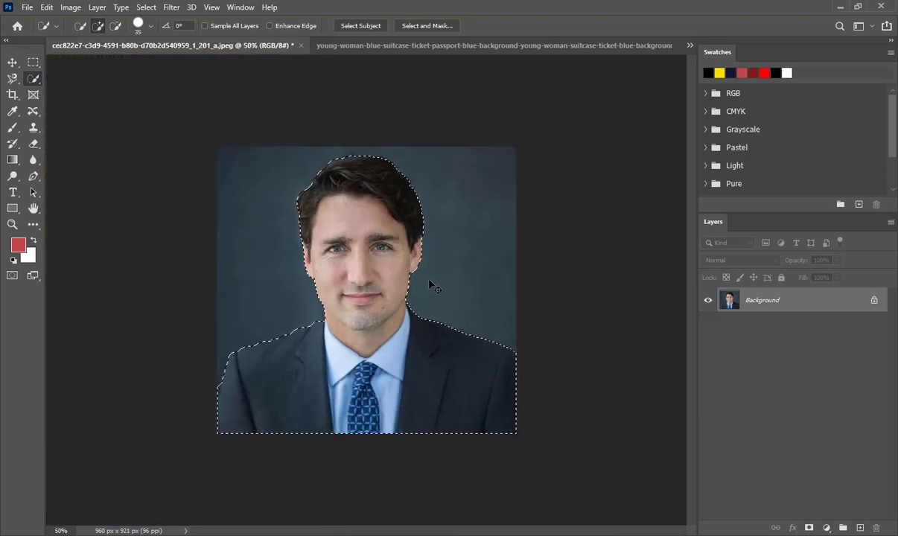
pyautogui.hotkey('ctrl', 'j')
pyautogui.press('v')
pyautogui.moveTo(363, 234)
pyautogui.mouseDown()
pyautogui.moveTo(396, 244)
pyautogui.moveTo(380, 271)
pyautogui.mouseUp()
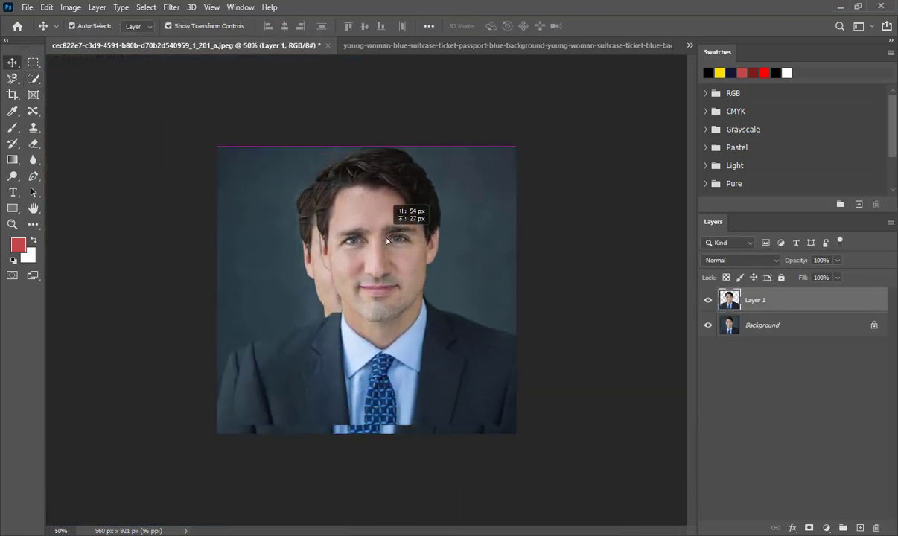
pyautogui.press('Delete')
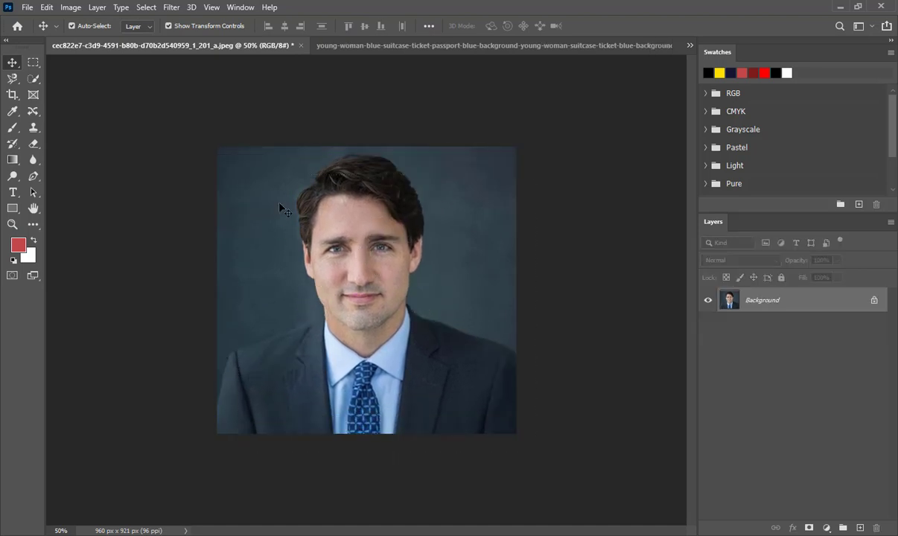
# - Switch to the young woman's photo and choose the Magic Wand tool
pyautogui.click(31, 83)
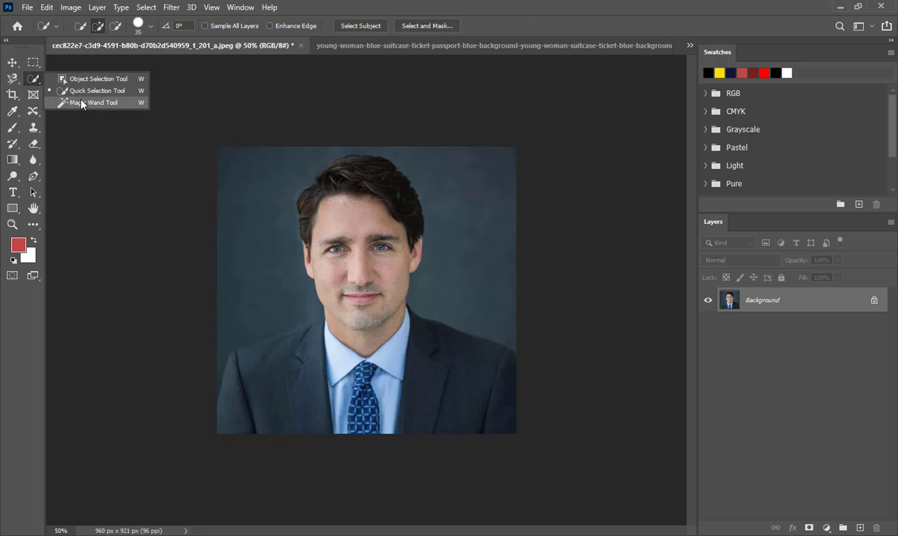
pyautogui.click(371, 47)
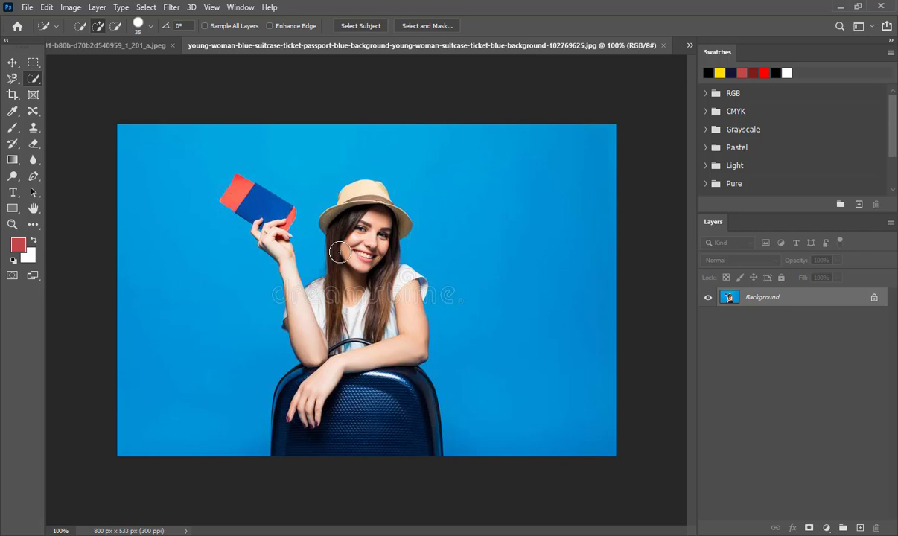
pyautogui.rightClick(34, 81)
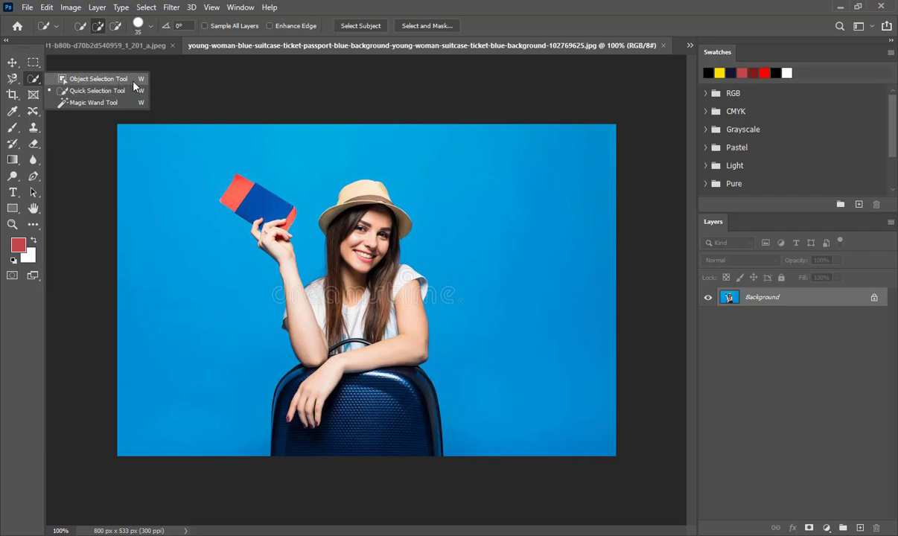
pyautogui.click(99, 103)
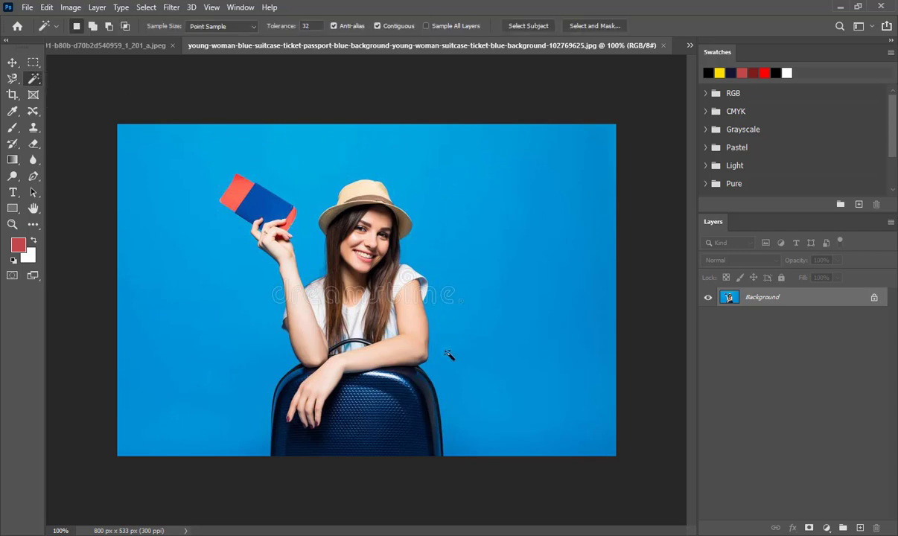
# - Magic-Wand select the blue backdrop, zooming in to check the edges near the watermark
pyautogui.click(463, 232)
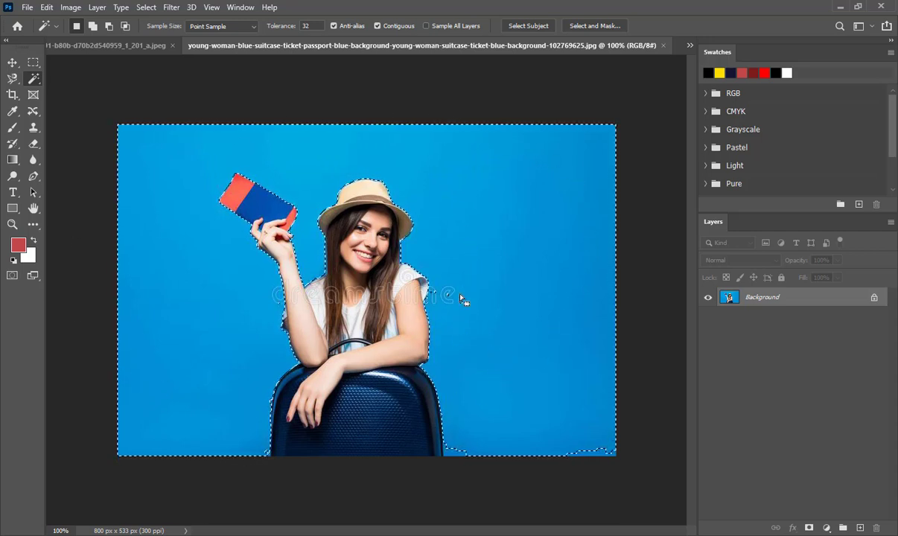
pyautogui.press('z')
pyautogui.click(459, 300)
pyautogui.click(459, 301)
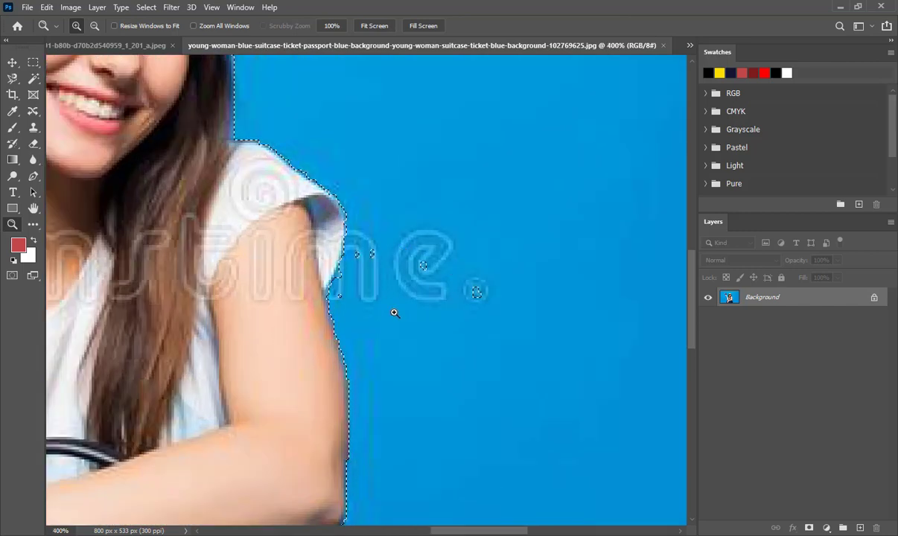
pyautogui.keyDown('alt'); pyautogui.click(443, 292); pyautogui.keyUp('alt')
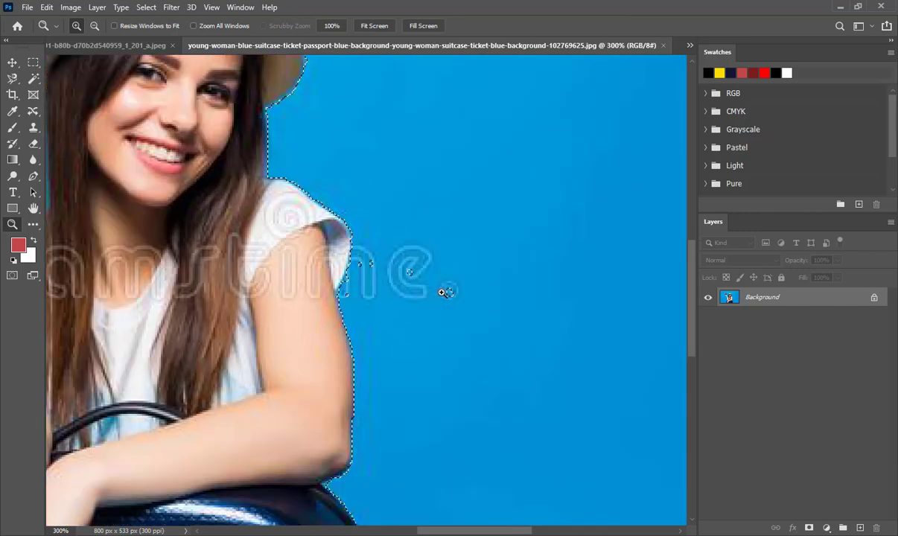
pyautogui.keyDown('alt'); pyautogui.click(443, 292); pyautogui.keyUp('alt')
pyautogui.keyDown('alt'); pyautogui.click(441, 295); pyautogui.keyUp('alt')
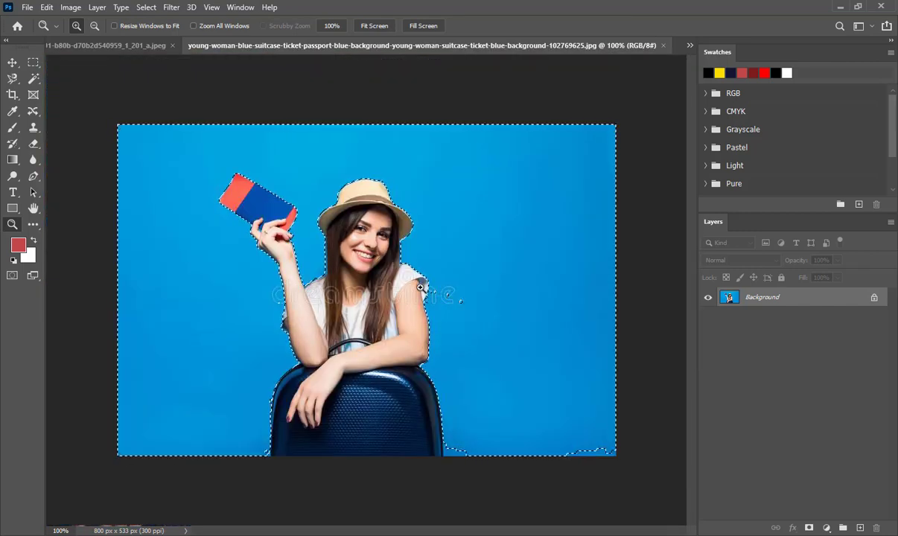
pyautogui.click(422, 288)
pyautogui.click(422, 287)
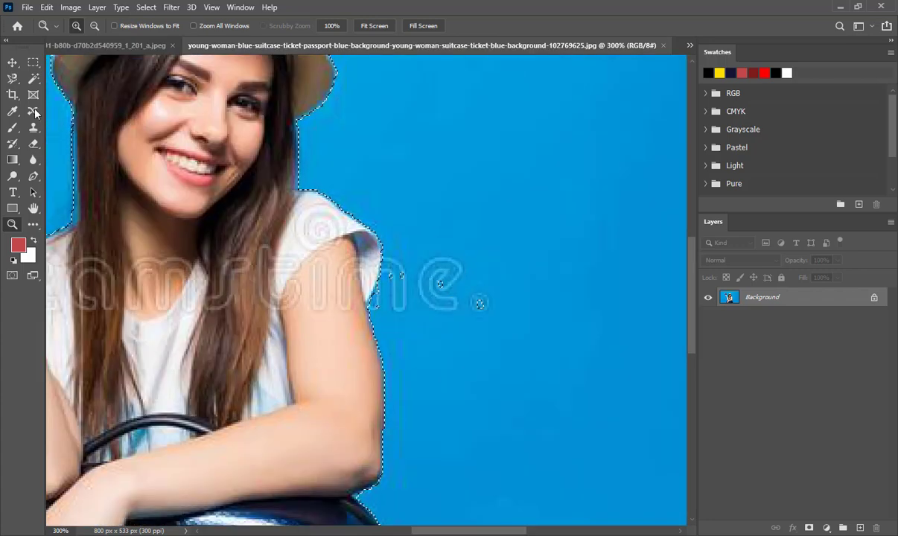
pyautogui.click(33, 78)
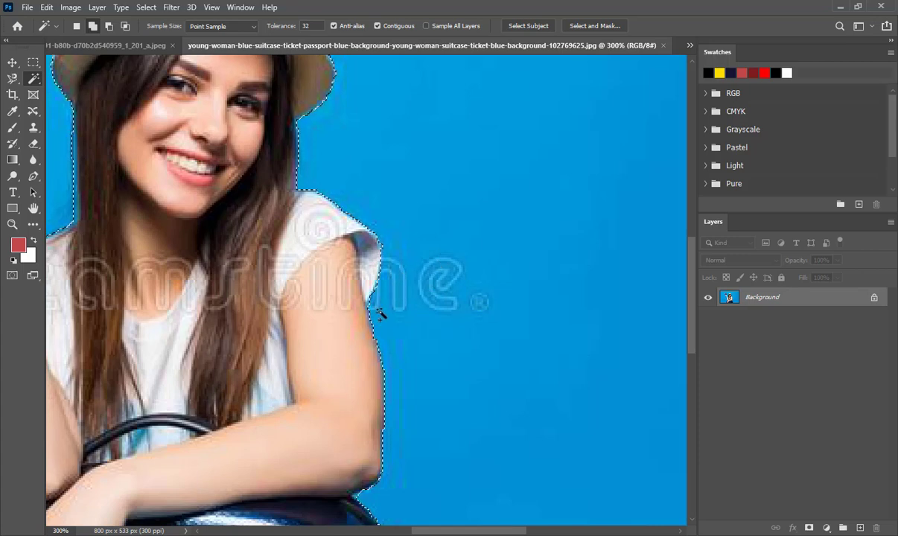
pyautogui.press('shift')
pyautogui.hotkey('ctrl', '1')
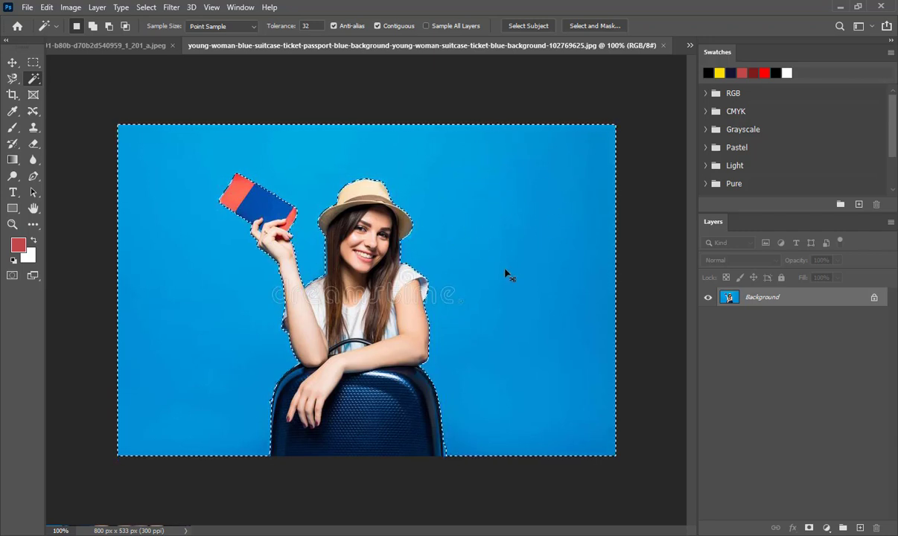
# - Trial-copy the blue backdrop onto a new layer, then undo it, keeping the selection
pyautogui.hotkey('ctrl', 'j')
pyautogui.click(709, 318)
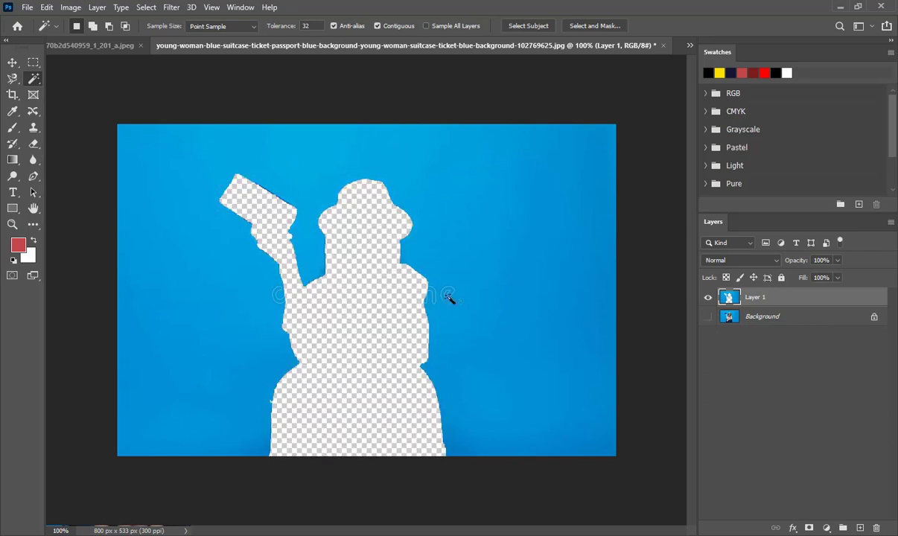
pyautogui.click(708, 317)
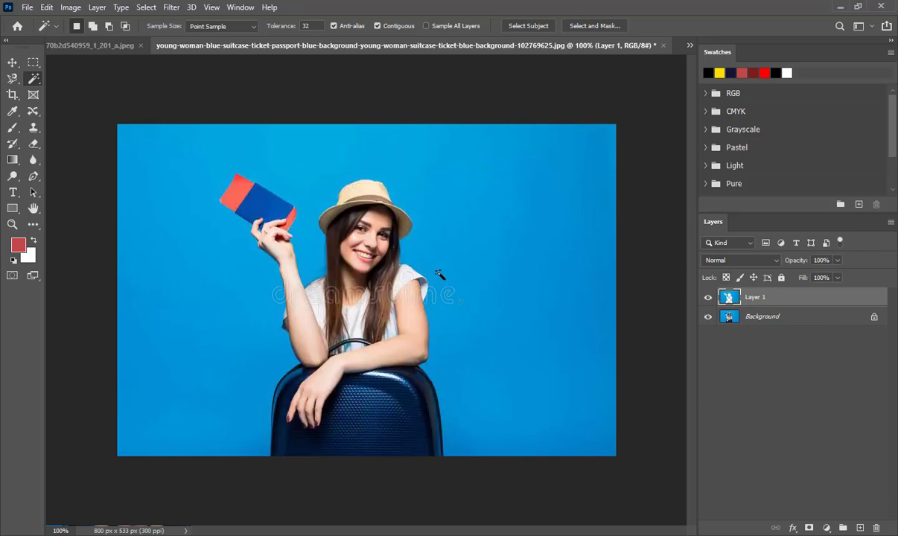
pyautogui.hotkey('ctrl', 'z')
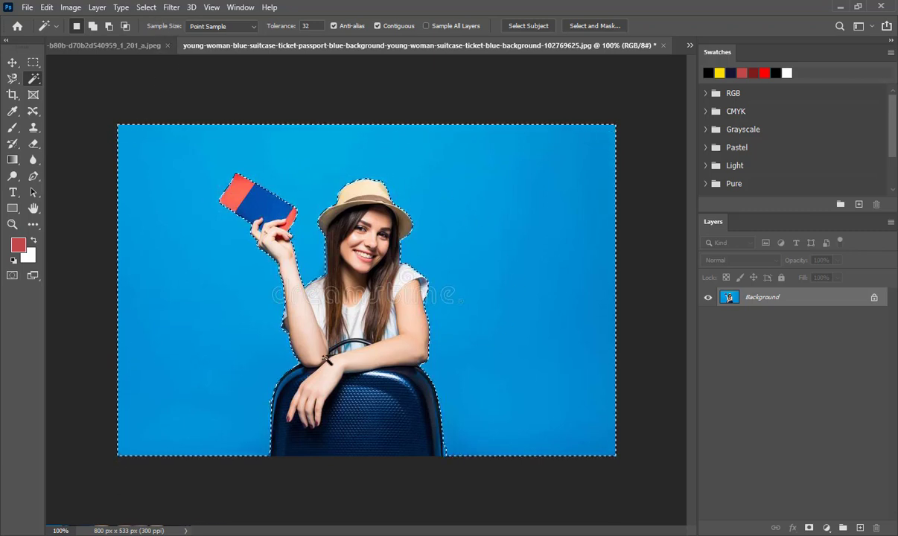
pyautogui.click(146, 7)
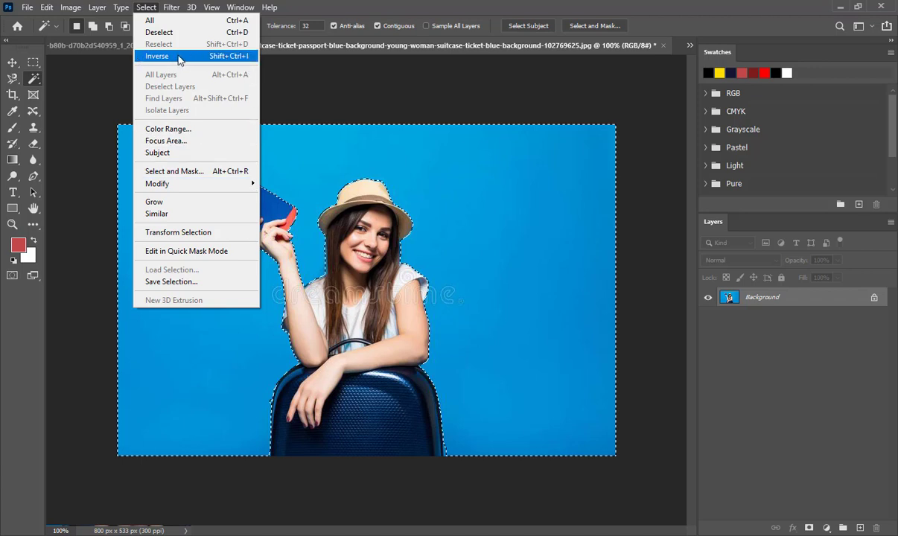
pyautogui.click(179, 59)
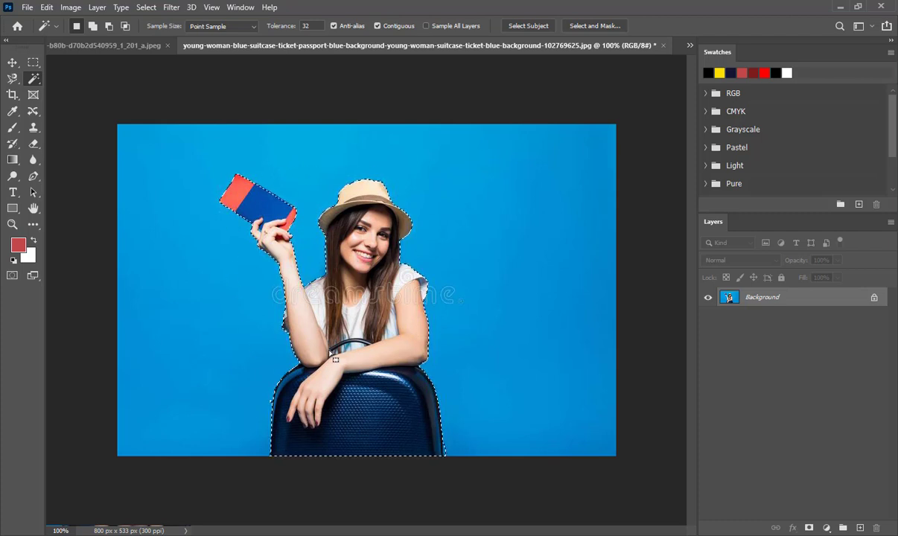
pyautogui.hotkey('ctrl', 'j')
pyautogui.press('v')
pyautogui.moveTo(385, 265)
pyautogui.mouseDown()
pyautogui.moveTo(422, 216)
pyautogui.moveTo(406, 231)
pyautogui.mouseUp()
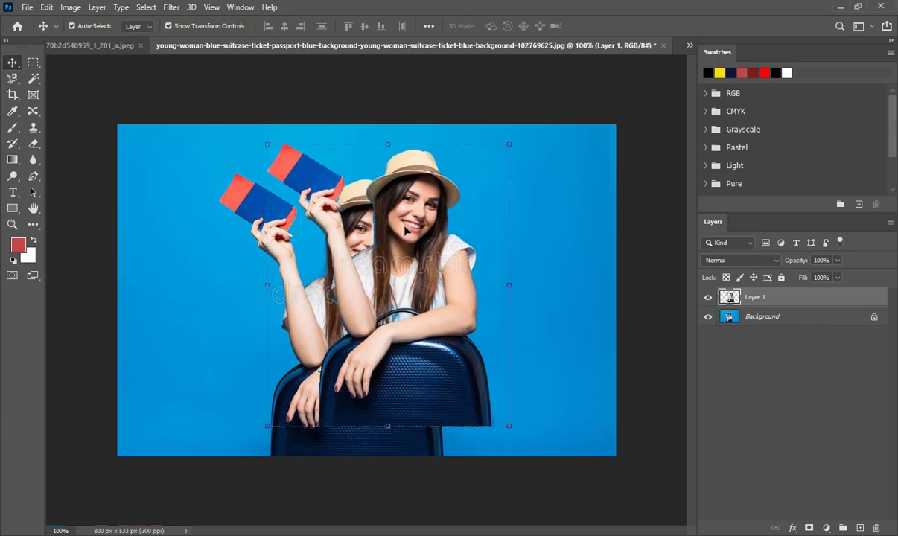
pyautogui.press('Delete')
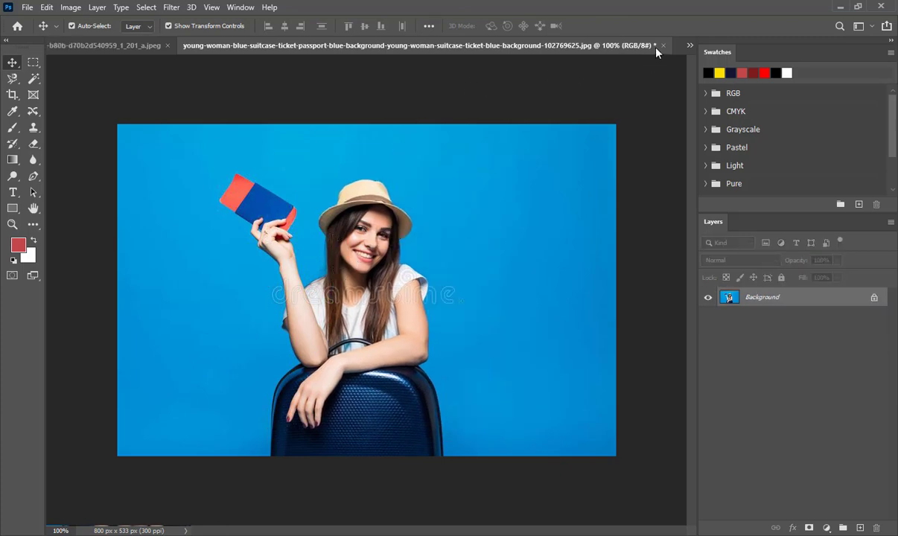
pyautogui.click(663, 45)
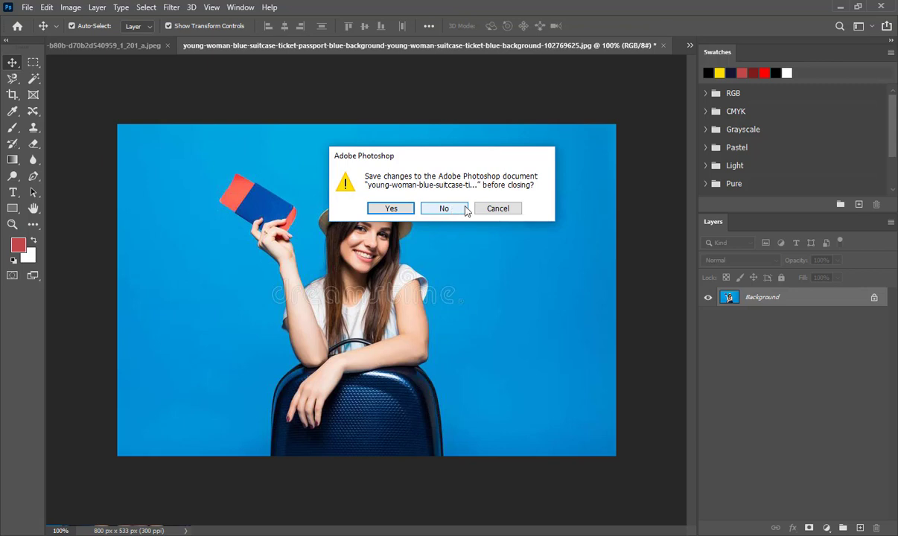
pyautogui.click(477, 209)
pyautogui.click(32, 81)
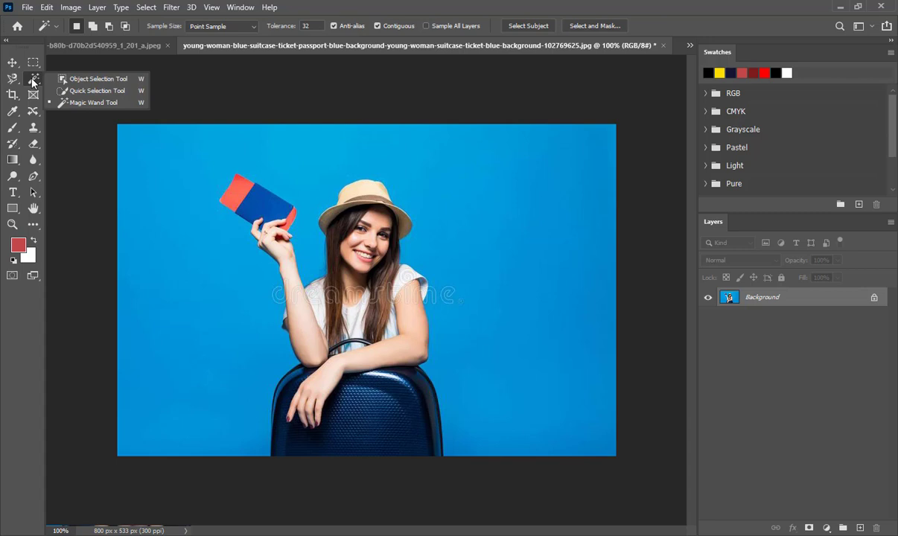
# - Object-select the woman and suitcase, trial-copy and move her, then remove the copy
pyautogui.click(100, 79)
pyautogui.moveTo(197, 135); pyautogui.dragTo(497, 456)
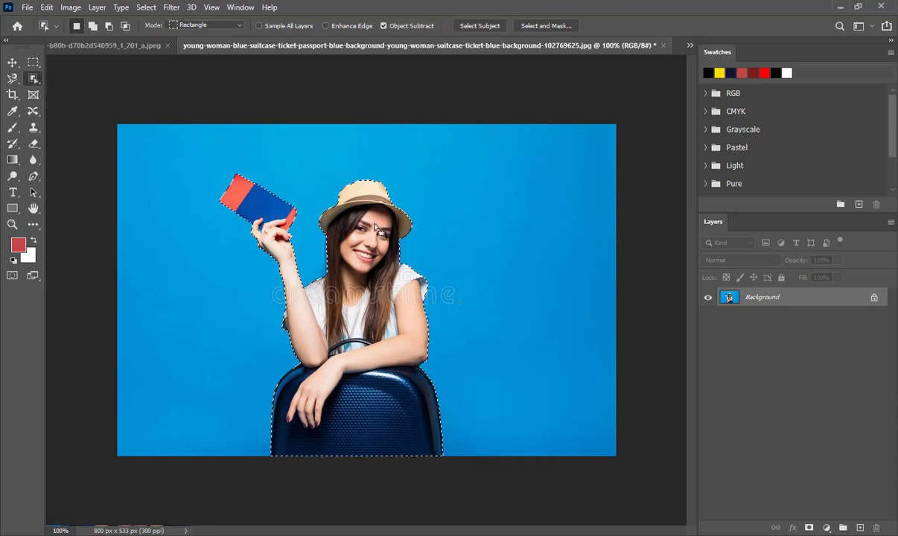
pyautogui.hotkey('ctrl', 'j')
pyautogui.press('v')
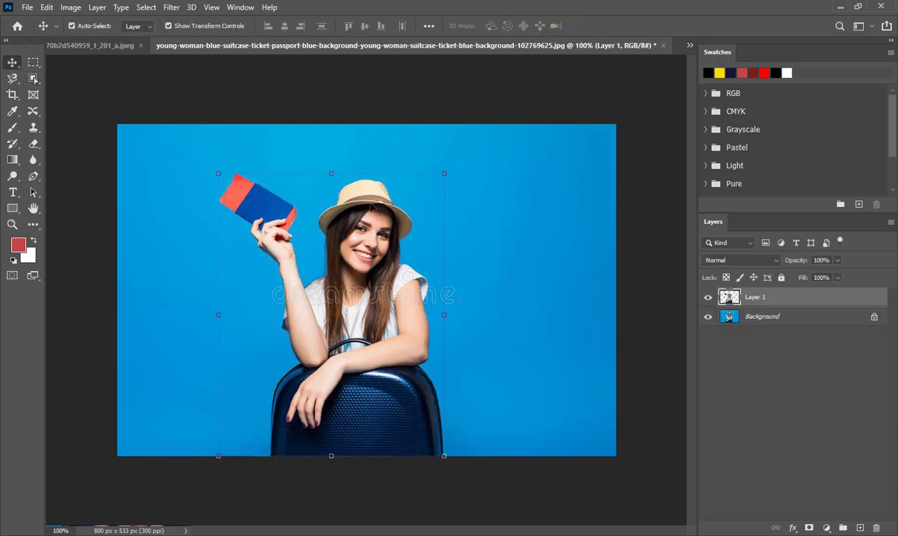
pyautogui.moveTo(369, 267); pyautogui.dragTo(483, 271)
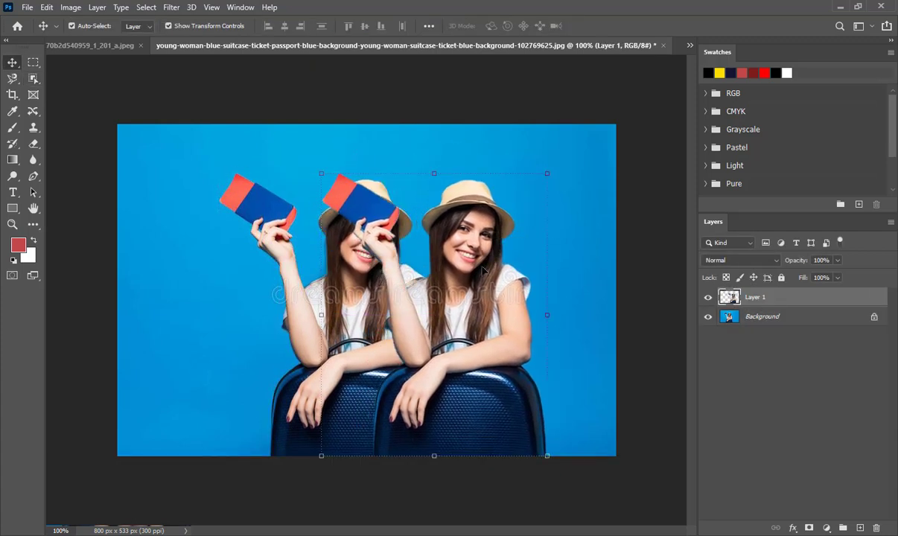
pyautogui.press('Delete')
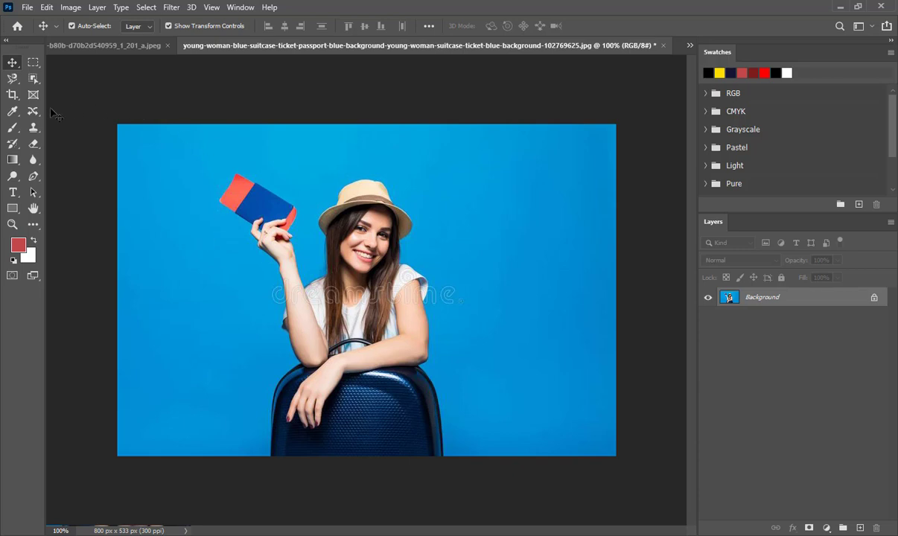
# - Close the floating suitcase photo without saving and float the man's portrait window
pyautogui.moveTo(545, 50); pyautogui.dragTo(392, 223)
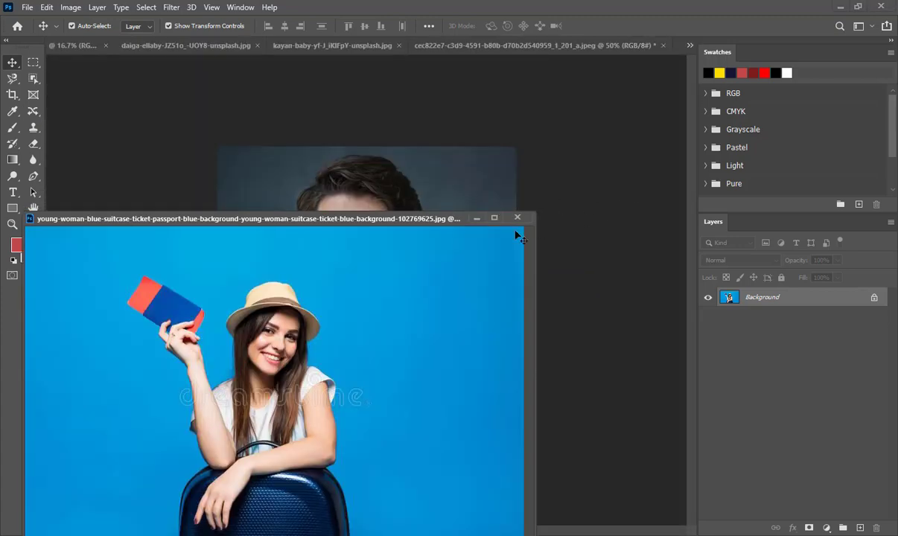
pyautogui.click(517, 218)
pyautogui.click(456, 208)
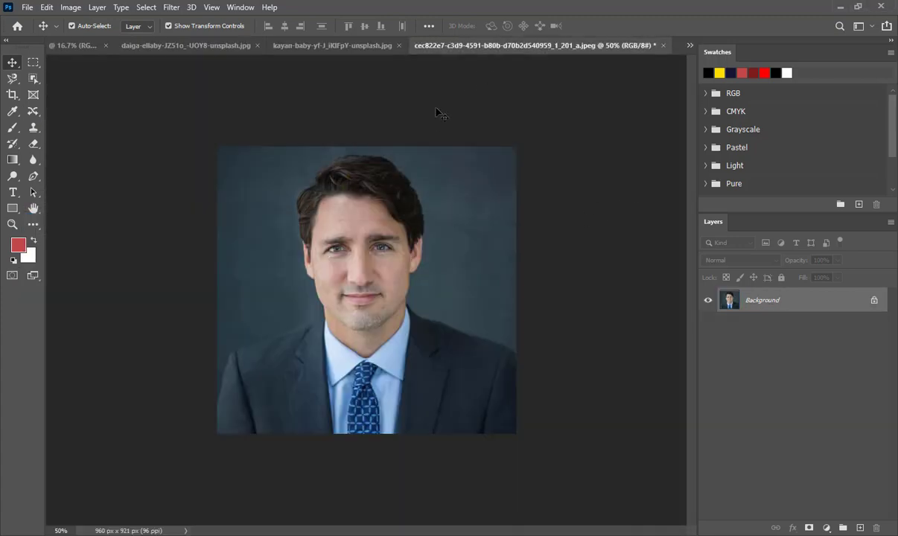
pyautogui.moveTo(553, 45); pyautogui.dragTo(447, 198)
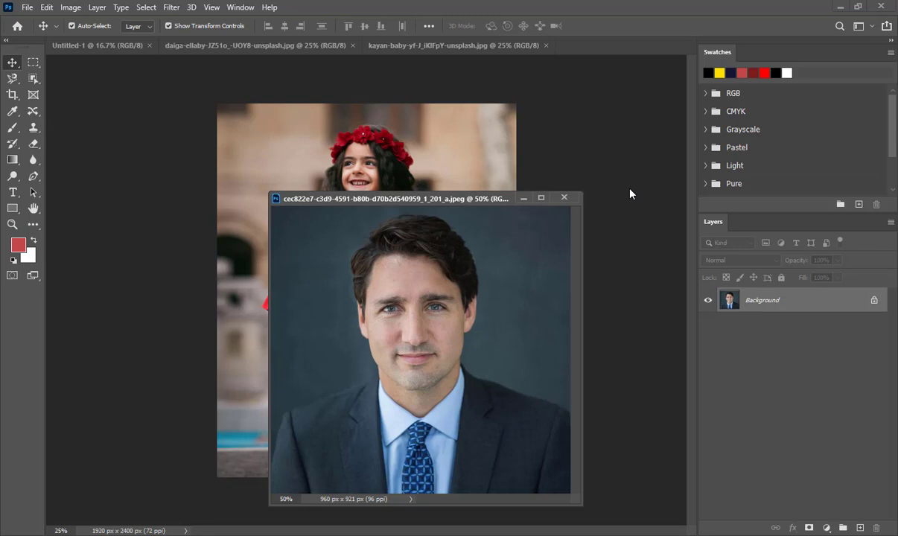
# - Close the man's portrait without saving and object-select the girl in the red dress
pyautogui.click(564, 199)
pyautogui.click(444, 208)
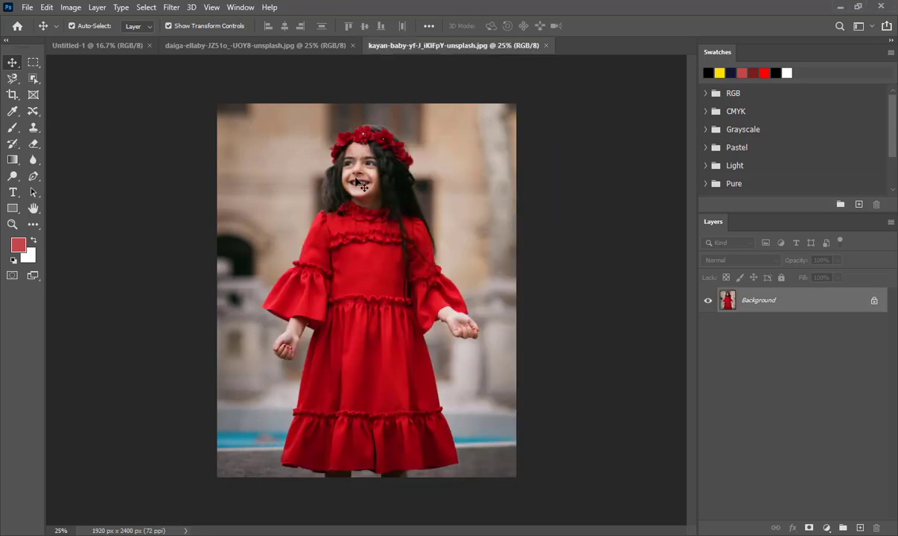
pyautogui.click(33, 78)
pyautogui.moveTo(272, 120); pyautogui.dragTo(482, 437)
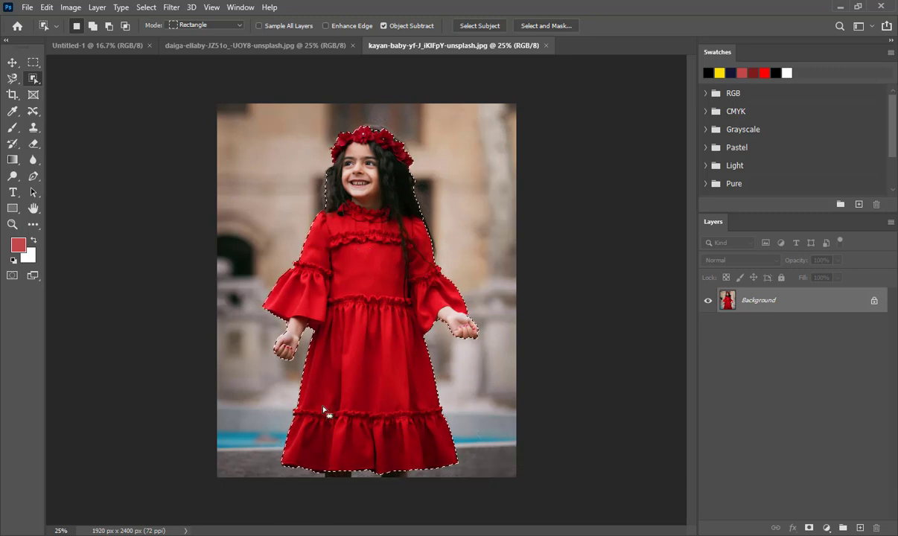
# - Trial-move the red-dress girl, undo the move, and switch to the yellow raincoat photo
pyautogui.press('v')
pyautogui.moveTo(341, 239); pyautogui.dragTo(423, 288)
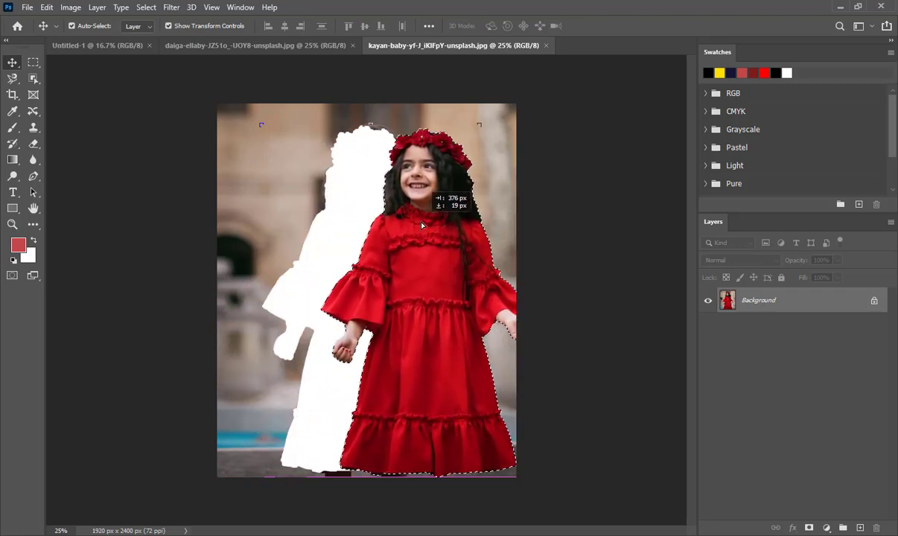
pyautogui.moveTo(424, 289); pyautogui.dragTo(422, 224)
pyautogui.hotkey('ctrl', 'z')
pyautogui.hotkey('ctrl', 'z')
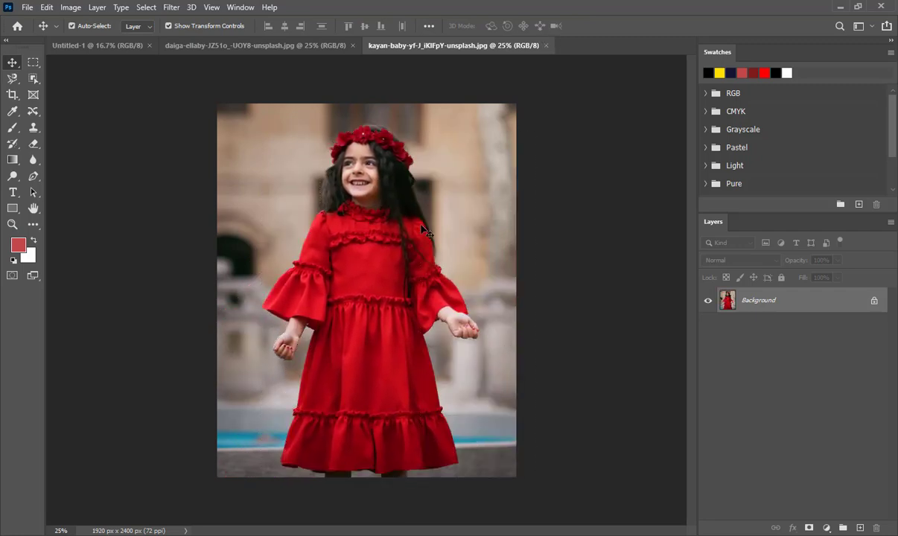
pyautogui.click(283, 44)
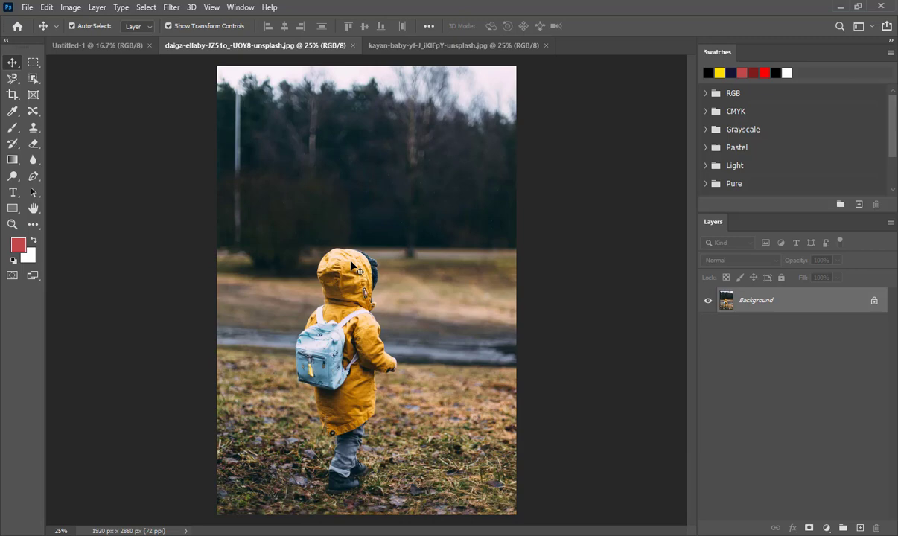
# - Object-select the child in the yellow raincoat, backpack and boots included
pyautogui.press('z')
pyautogui.click(371, 350)
pyautogui.moveTo(410, 203); pyautogui.dragTo(395, 231)
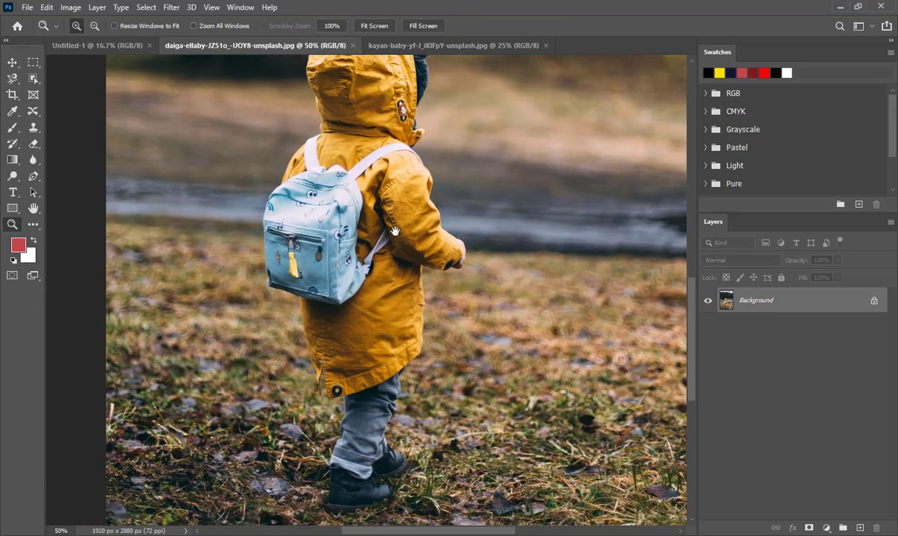
pyautogui.keyDown('alt'); pyautogui.click(395, 230); pyautogui.keyUp('alt')
pyautogui.click(32, 79)
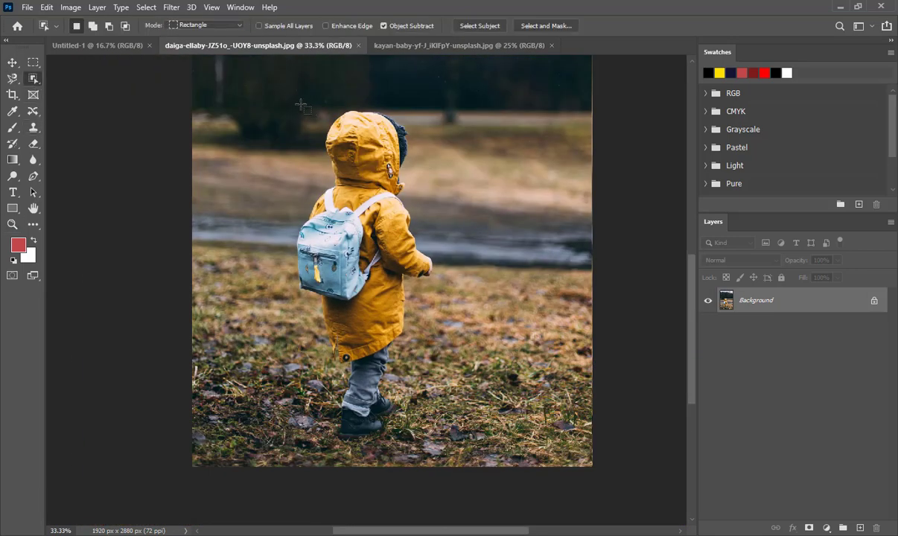
pyautogui.moveTo(288, 97); pyautogui.dragTo(439, 438)
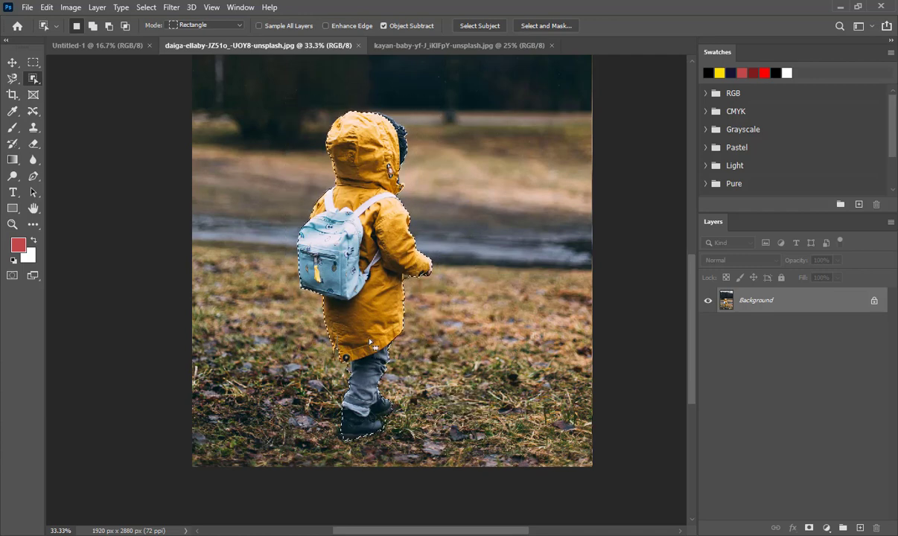
# - Zoom to 200% on the child's hood to inspect the selection edge
pyautogui.press('z')
pyautogui.click(379, 203)
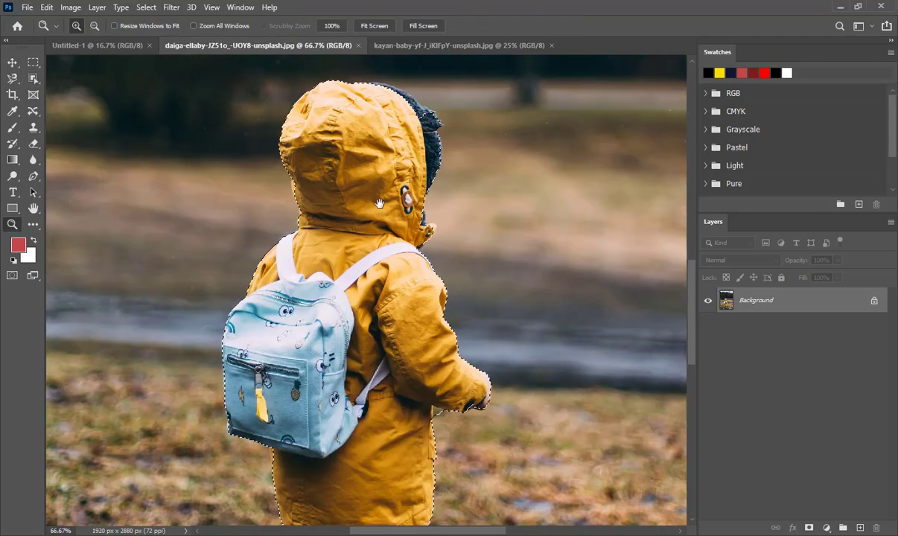
pyautogui.click(379, 204)
pyautogui.click(393, 257)
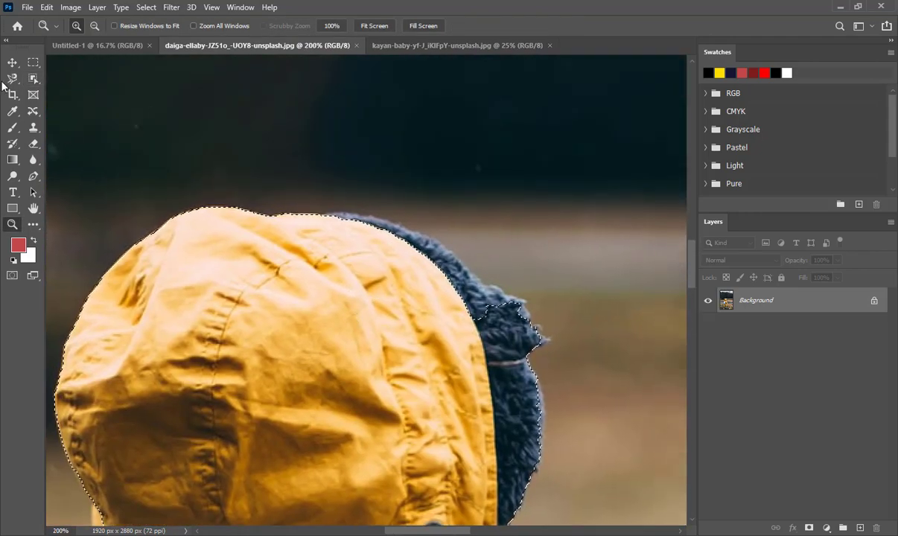
pyautogui.click(12, 78)
# - Add the hood's fur edge to the selection with Quick Selection, reviewing the coat and backpack
pyautogui.click(82, 89)
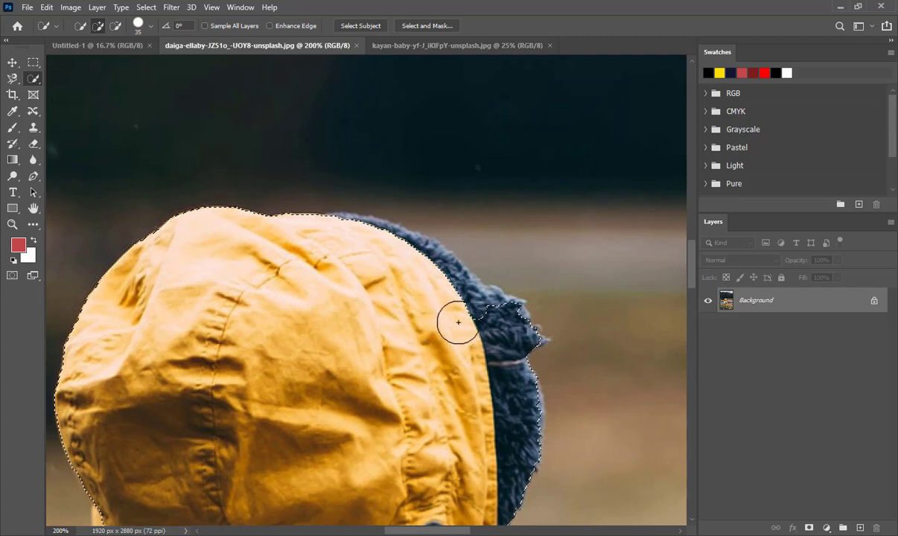
pyautogui.moveTo(458, 322)
pyautogui.mouseDown()
pyautogui.moveTo(383, 243)
pyautogui.moveTo(362, 239)
pyautogui.moveTo(436, 265)
pyautogui.moveTo(486, 326)
pyautogui.mouseUp()
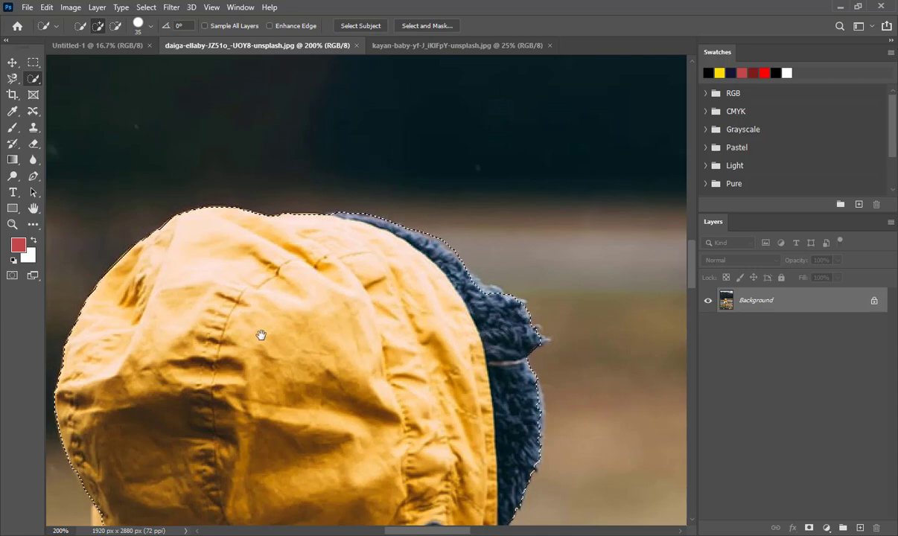
pyautogui.moveTo(261, 336)
pyautogui.mouseDown()
pyautogui.moveTo(351, 435)
pyautogui.moveTo(327, 293)
pyautogui.moveTo(303, 280)
pyautogui.moveTo(281, 287)
pyautogui.moveTo(305, 357)
pyautogui.mouseUp()
pyautogui.moveTo(319, 414)
pyautogui.mouseDown()
pyautogui.moveTo(375, 224)
pyautogui.moveTo(327, 226)
pyautogui.mouseUp()
pyautogui.moveTo(237, 381); pyautogui.dragTo(300, 86)
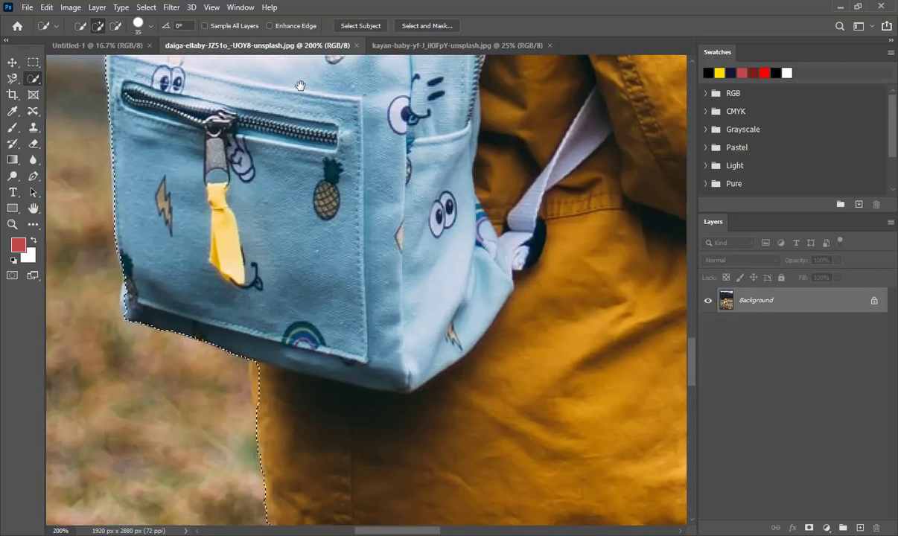
pyautogui.moveTo(256, 211); pyautogui.dragTo(235, 175)
pyautogui.moveTo(289, 392); pyautogui.dragTo(244, 264)
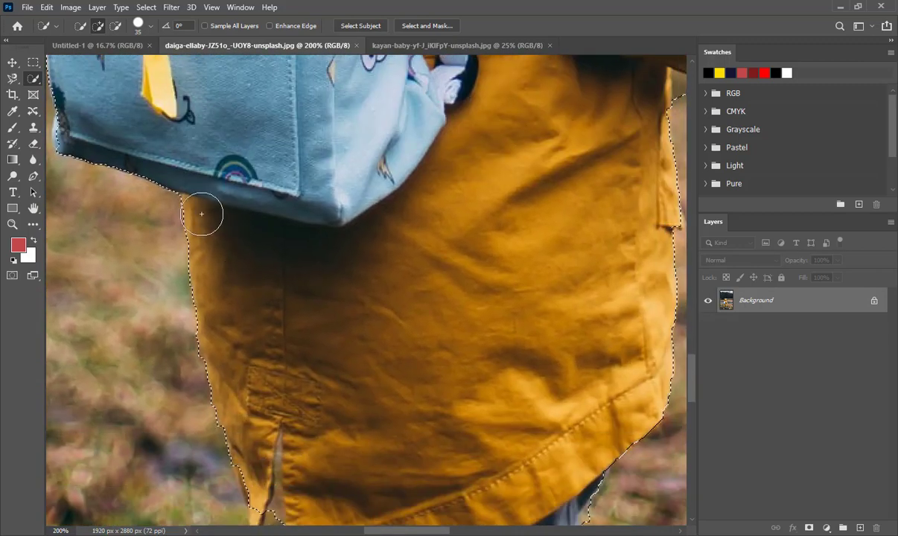
# - Tighten the selection along the coat, jeans and boot, trimming out grass and stray bits
pyautogui.moveTo(201, 214)
pyautogui.mouseDown()
pyautogui.moveTo(237, 367)
pyautogui.moveTo(200, 447)
pyautogui.mouseUp()
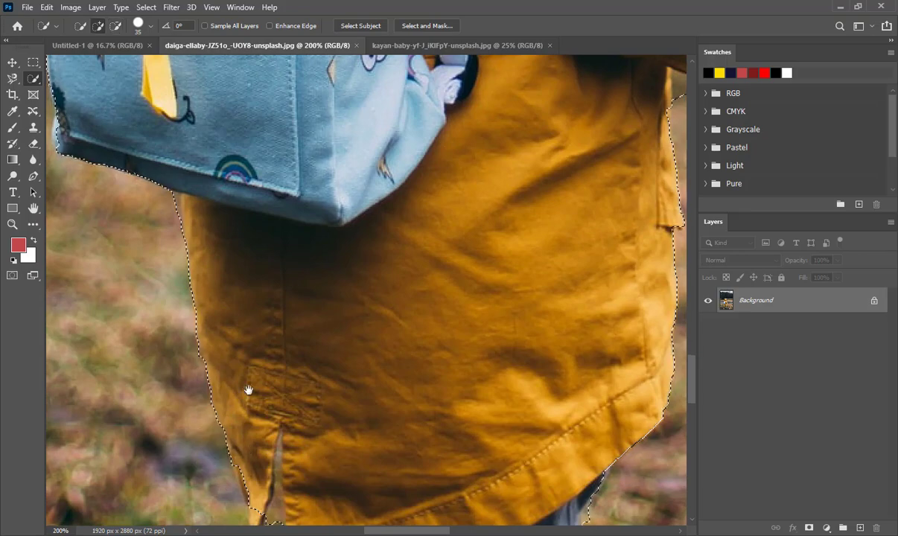
pyautogui.moveTo(248, 390); pyautogui.dragTo(240, 231)
pyautogui.moveTo(317, 309)
pyautogui.mouseDown()
pyautogui.moveTo(280, 300)
pyautogui.moveTo(229, 162)
pyautogui.mouseUp()
pyautogui.moveTo(227, 320); pyautogui.dragTo(234, 330)
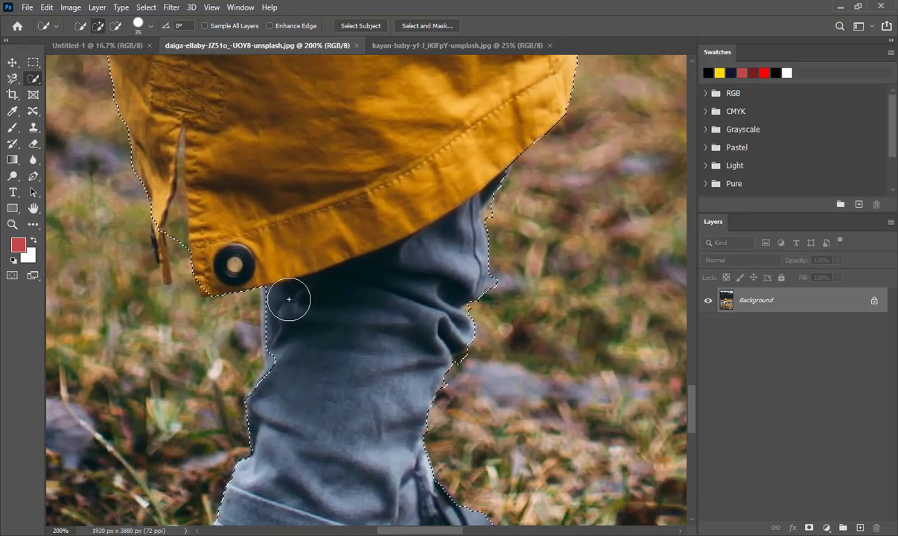
pyautogui.moveTo(345, 345)
pyautogui.mouseDown()
pyautogui.moveTo(301, 198)
pyautogui.moveTo(341, 216)
pyautogui.mouseUp()
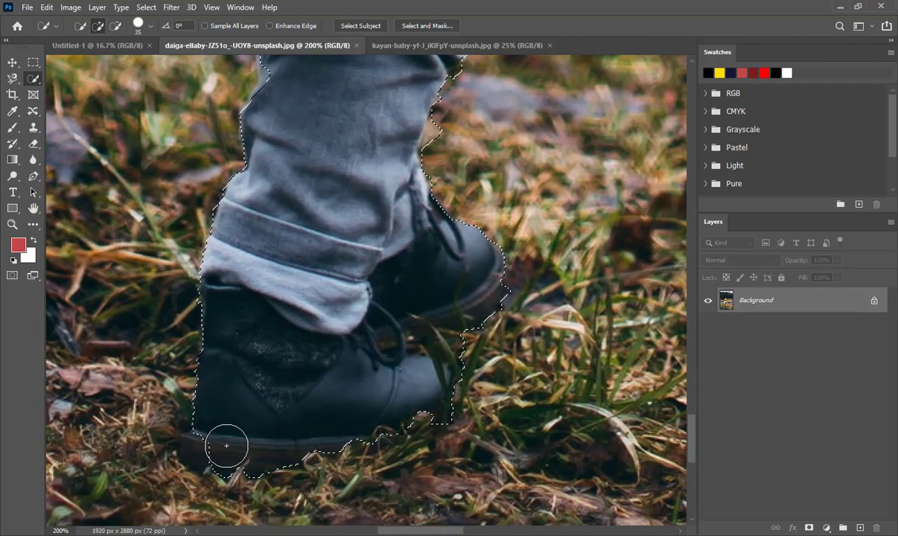
pyautogui.moveTo(227, 446)
pyautogui.mouseDown()
pyautogui.moveTo(170, 275)
pyautogui.moveTo(156, 286)
pyautogui.moveTo(216, 311)
pyautogui.moveTo(223, 273)
pyautogui.mouseUp()
pyautogui.moveTo(88, 266); pyautogui.dragTo(80, 317)
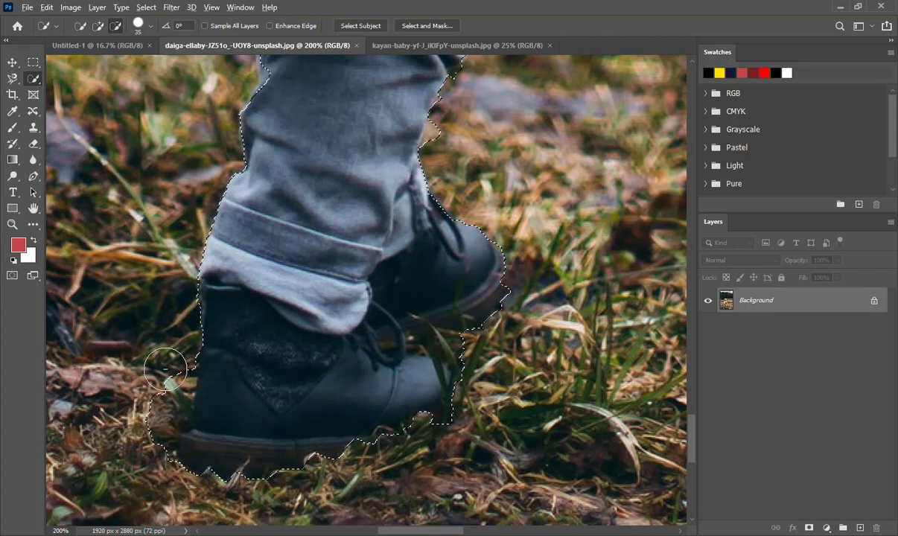
pyautogui.moveTo(153, 351)
pyautogui.mouseDown()
pyautogui.moveTo(142, 436)
pyautogui.moveTo(165, 478)
pyautogui.mouseUp()
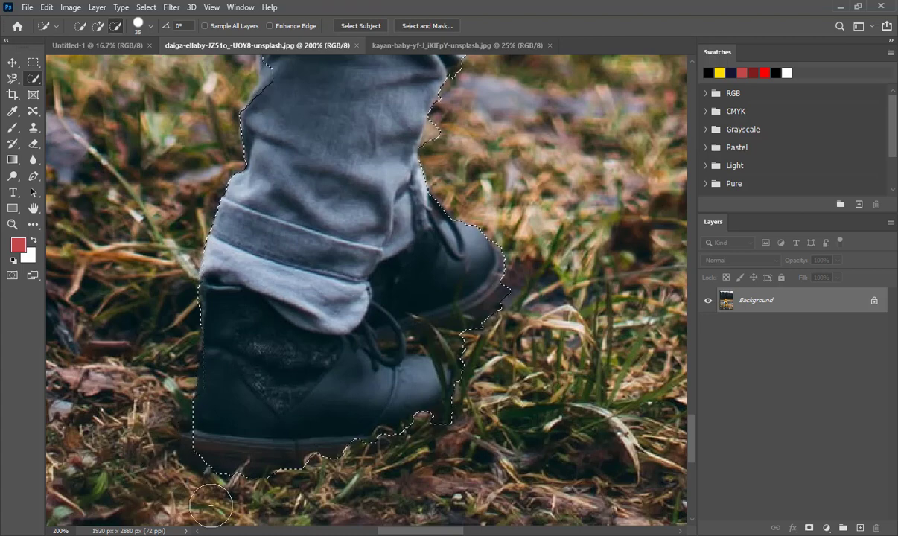
pyautogui.moveTo(223, 480)
pyautogui.mouseDown()
pyautogui.moveTo(206, 458)
pyautogui.moveTo(208, 433)
pyautogui.moveTo(249, 446)
pyautogui.mouseUp()
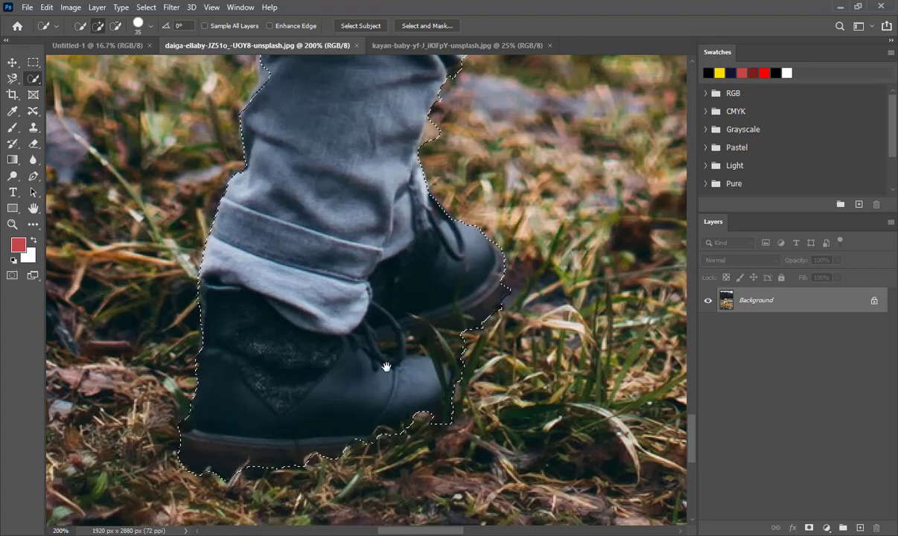
# - Zoom out and copy the selected child onto a new layer
pyautogui.scroll(3, 353, 401)
pyautogui.scroll(5, 302, 397)
pyautogui.scroll(3, 245, 371)
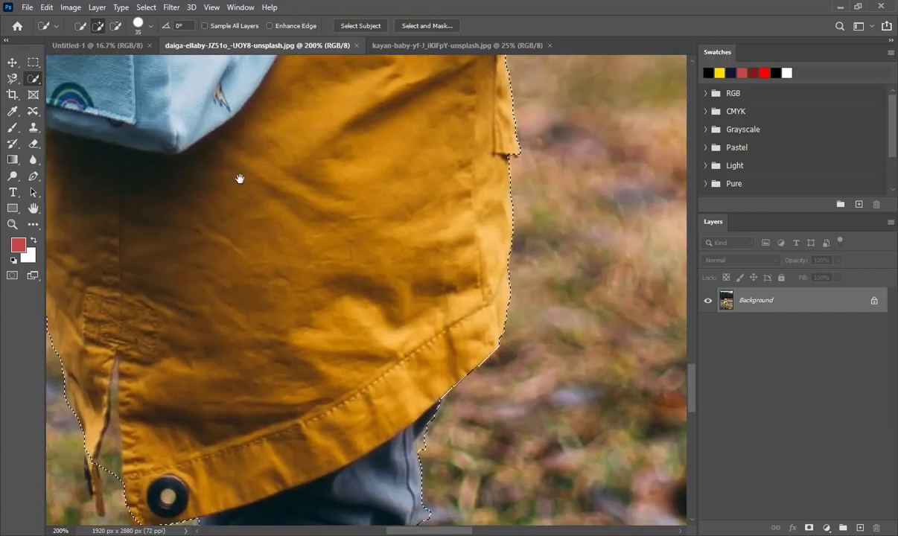
pyautogui.scroll(-3, 238, 176)
pyautogui.press('alt')
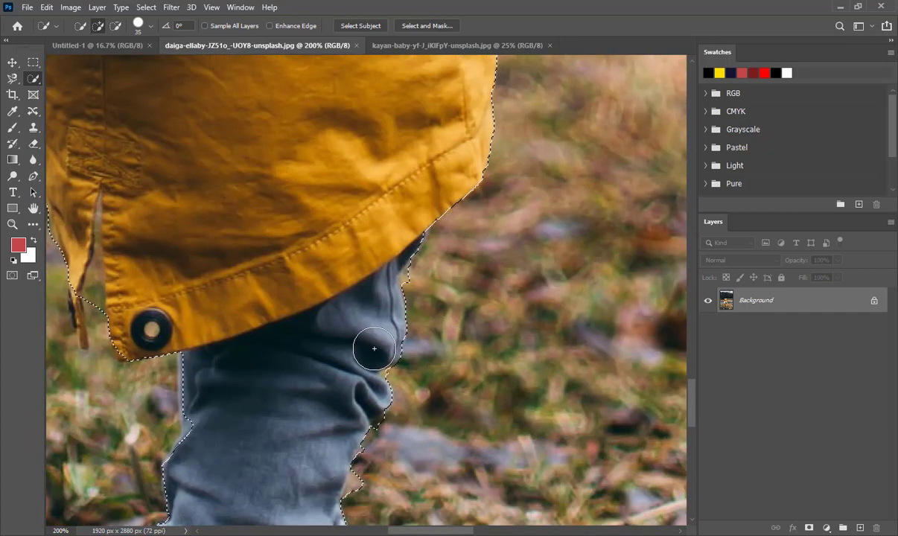
pyautogui.hotkey('ctrl', '-')
pyautogui.hotkey('ctrl', '-')
pyautogui.hotkey('ctrl', '-')
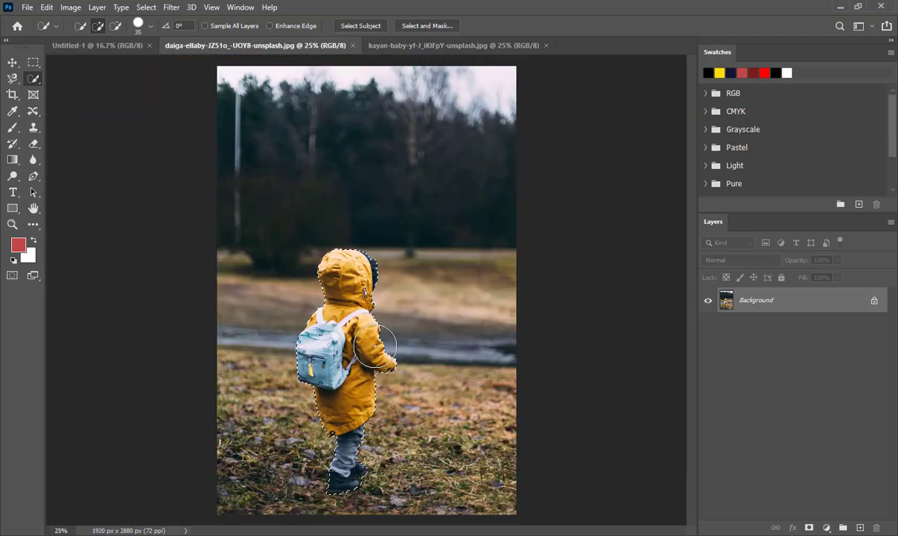
pyautogui.hotkey('ctrl', 'j')
pyautogui.press('v')
pyautogui.moveTo(382, 306)
pyautogui.mouseDown()
pyautogui.moveTo(422, 224)
pyautogui.moveTo(361, 299)
pyautogui.mouseUp()
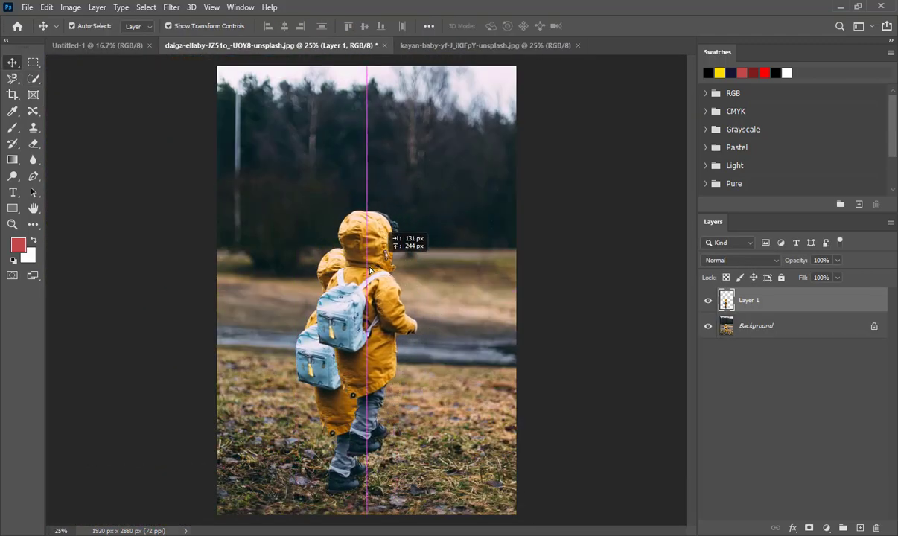
# - Place the forest cabin photo from Downloads into the document as a new layer
pyautogui.click(840, 6)
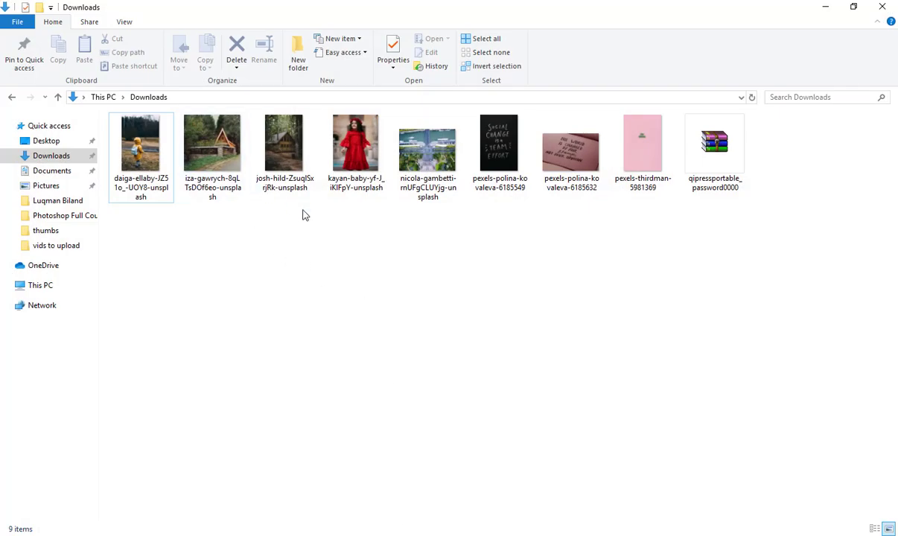
pyautogui.moveTo(286, 175)
pyautogui.mouseDown()
pyautogui.moveTo(358, 503)
pyautogui.moveTo(347, 393)
pyautogui.mouseUp()
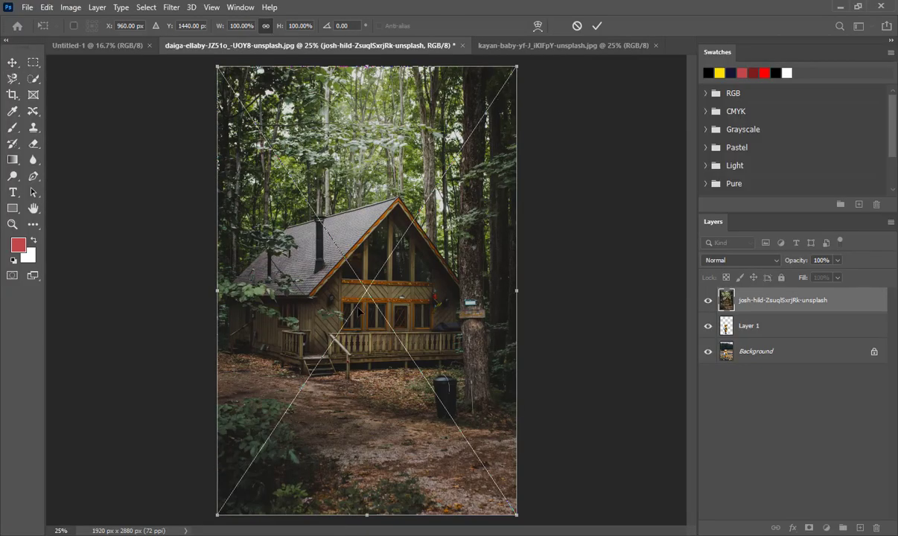
pyautogui.press('Return')
# - Move the cabin layer beneath Layer 1 and nudge the raincoat child right over the path
pyautogui.click(741, 327)
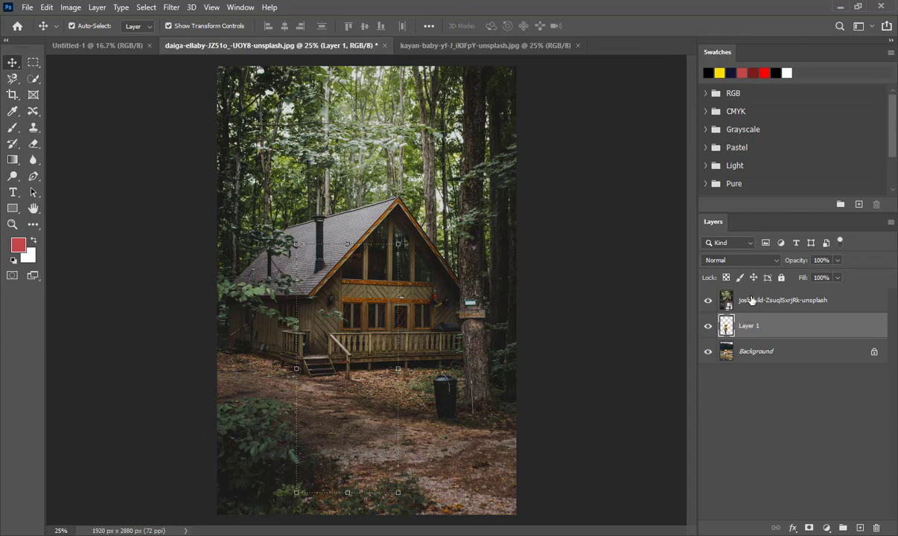
pyautogui.moveTo(752, 300); pyautogui.dragTo(754, 336)
pyautogui.moveTo(340, 350); pyautogui.dragTo(363, 350)
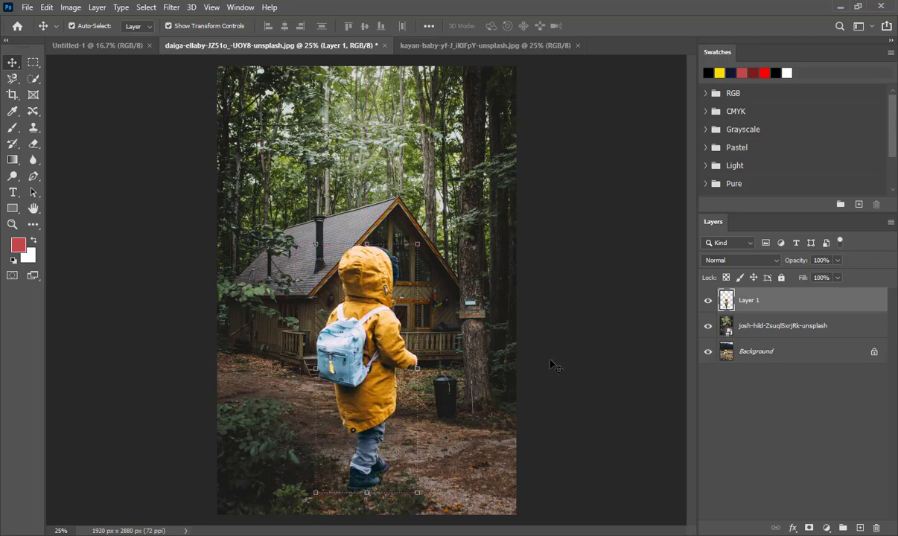
pyautogui.click(558, 327)
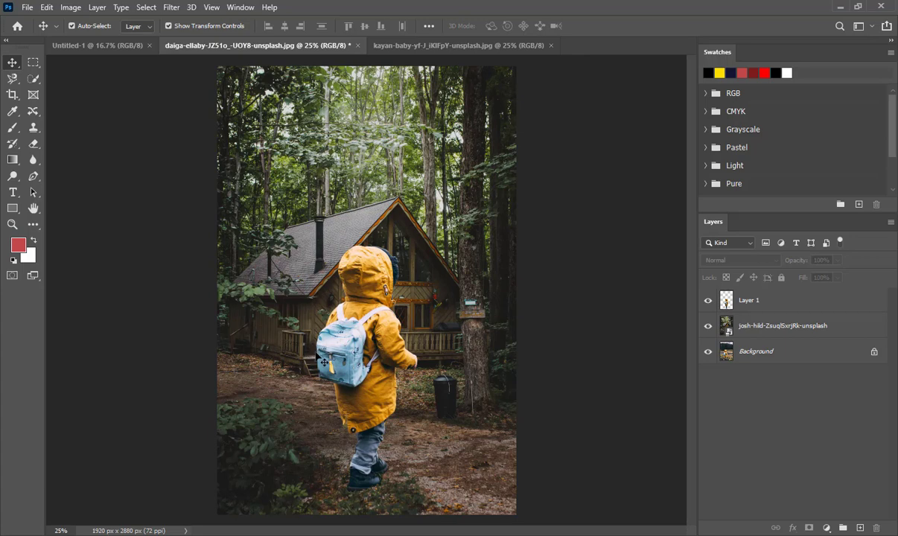
# - Object-select the girl in the red dress and copy her onto Layer 1
pyautogui.click(32, 83)
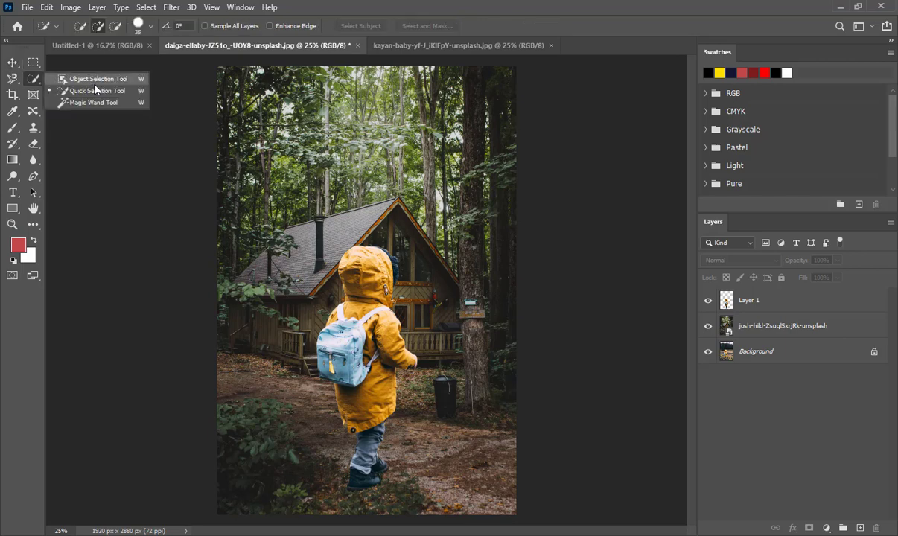
pyautogui.click(426, 46)
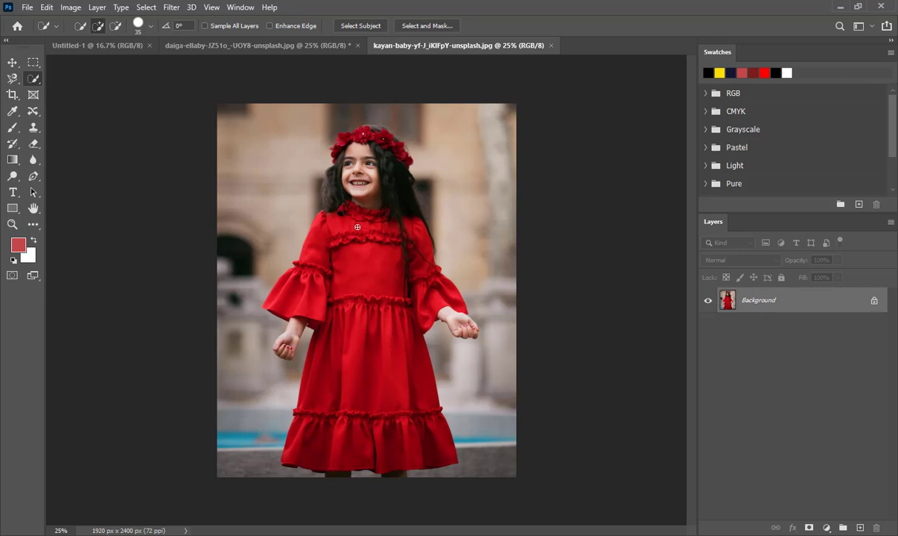
pyautogui.click(34, 84)
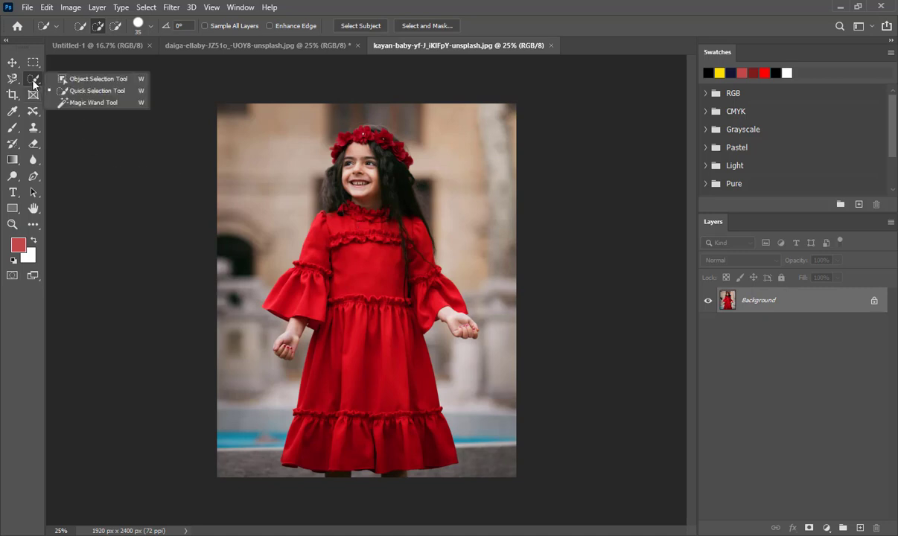
pyautogui.click(97, 79)
pyautogui.moveTo(246, 116)
pyautogui.mouseDown()
pyautogui.moveTo(498, 484)
pyautogui.moveTo(494, 475)
pyautogui.mouseUp()
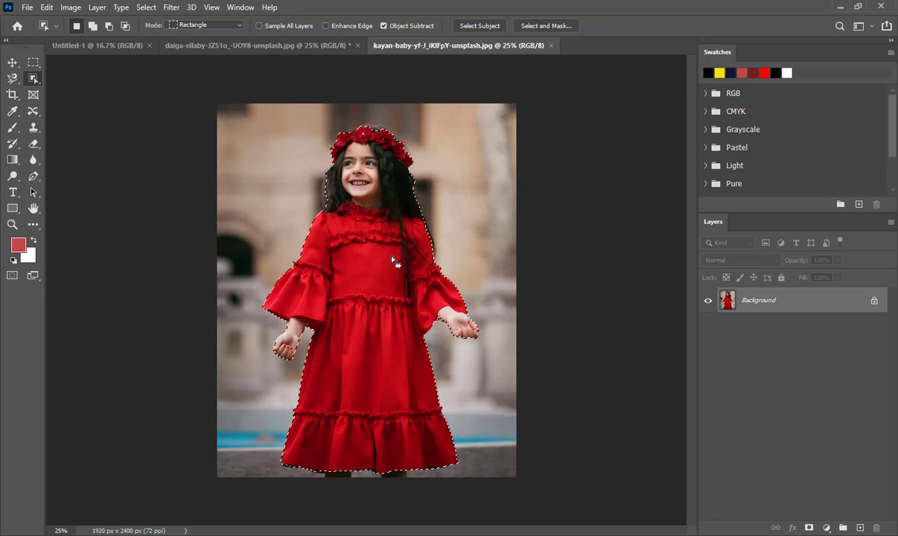
pyautogui.hotkey('ctrl', 'j')
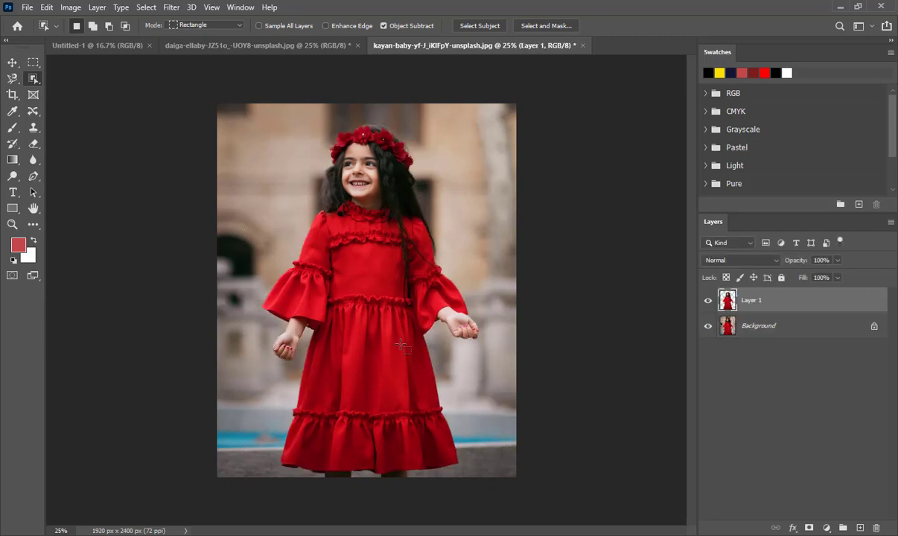
pyautogui.press('v')
pyautogui.moveTo(357, 177); pyautogui.dragTo(467, 203)
pyautogui.hotkey('ctrl', 'z')
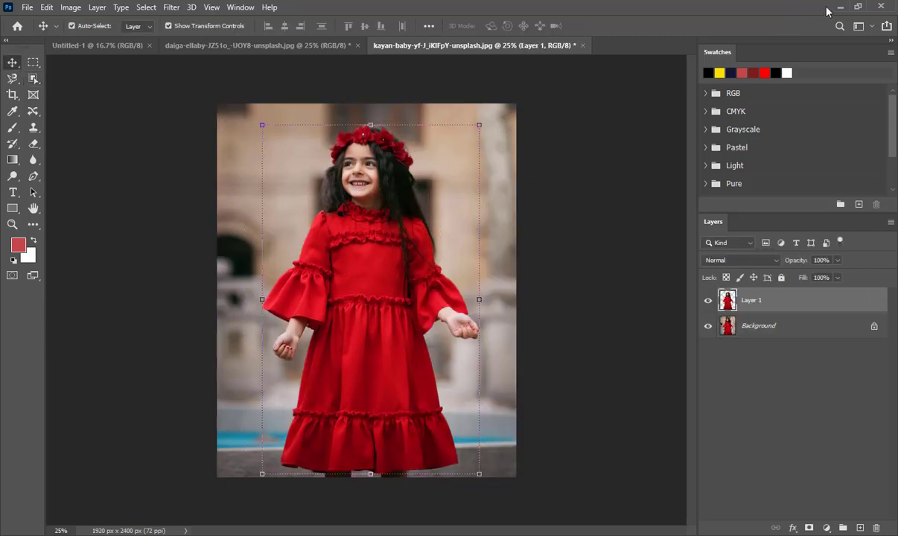
# - Drag the nicola-gambetti aerial city photo from Downloads onto the girl's canvas
pyautogui.click(839, 6)
pyautogui.click(415, 302)
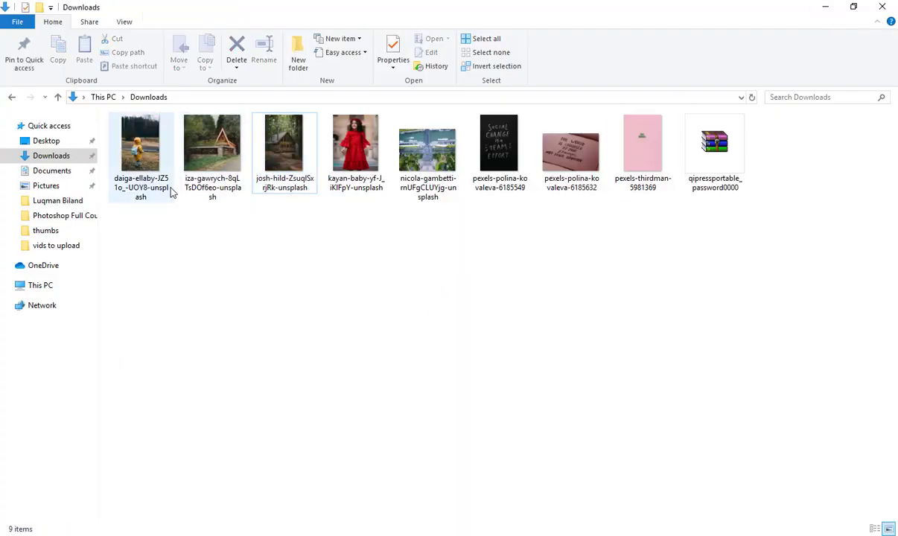
pyautogui.moveTo(212, 149); pyautogui.dragTo(435, 394)
pyautogui.moveTo(400, 149)
pyautogui.mouseDown()
pyautogui.moveTo(397, 450)
pyautogui.moveTo(306, 334)
pyautogui.mouseUp()
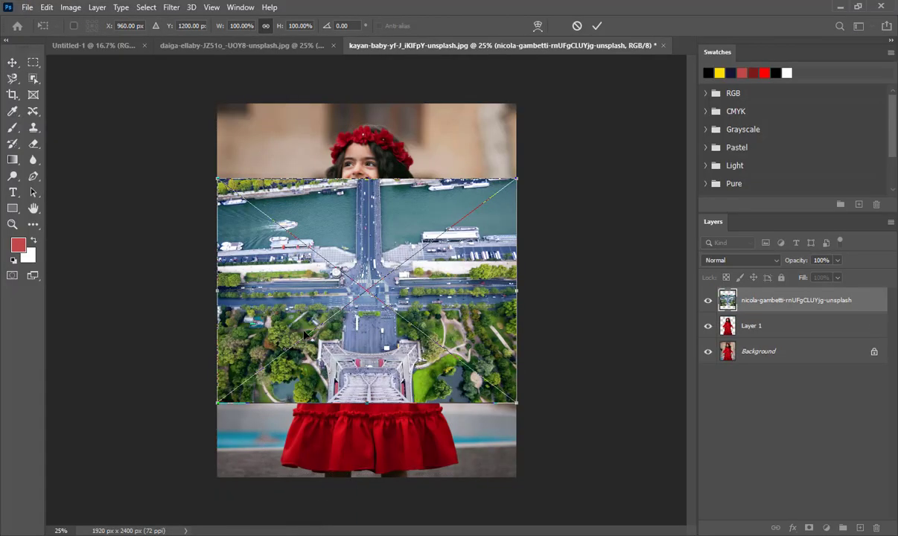
# - Confirm the city photo's placement and move the girl's layer above it
pyautogui.press('Return')
pyautogui.click(749, 328)
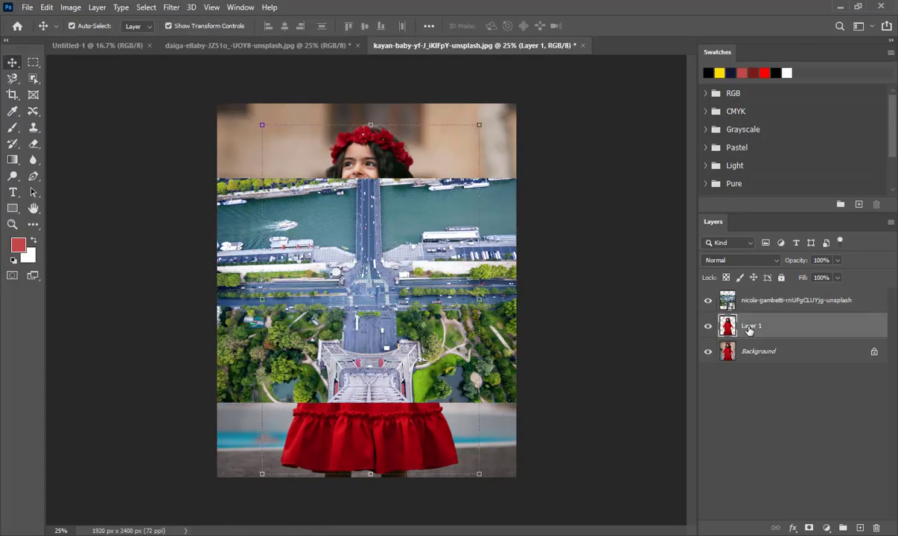
pyautogui.moveTo(749, 328); pyautogui.dragTo(750, 292)
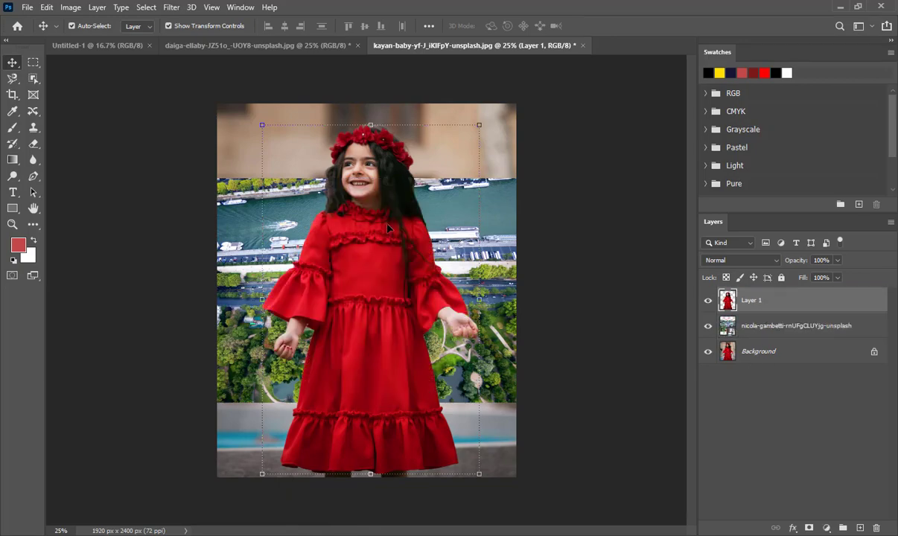
# - Scale the aerial city layer to about 188% so it fills the canvas
pyautogui.click(486, 280)
pyautogui.hotkey('ctrl', 't')
pyautogui.moveTo(518, 176)
pyautogui.mouseDown()
pyautogui.moveTo(658, 110)
pyautogui.moveTo(683, 82)
pyautogui.mouseUp()
pyautogui.moveTo(248, 205)
pyautogui.mouseDown()
pyautogui.moveTo(162, 273)
pyautogui.moveTo(143, 246)
pyautogui.mouseUp()
pyautogui.moveTo(605, 105); pyautogui.dragTo(674, 74)
pyautogui.moveTo(398, 180)
pyautogui.mouseDown()
pyautogui.moveTo(401, 222)
pyautogui.moveTo(409, 222)
pyautogui.mouseUp()
pyautogui.press('Return')
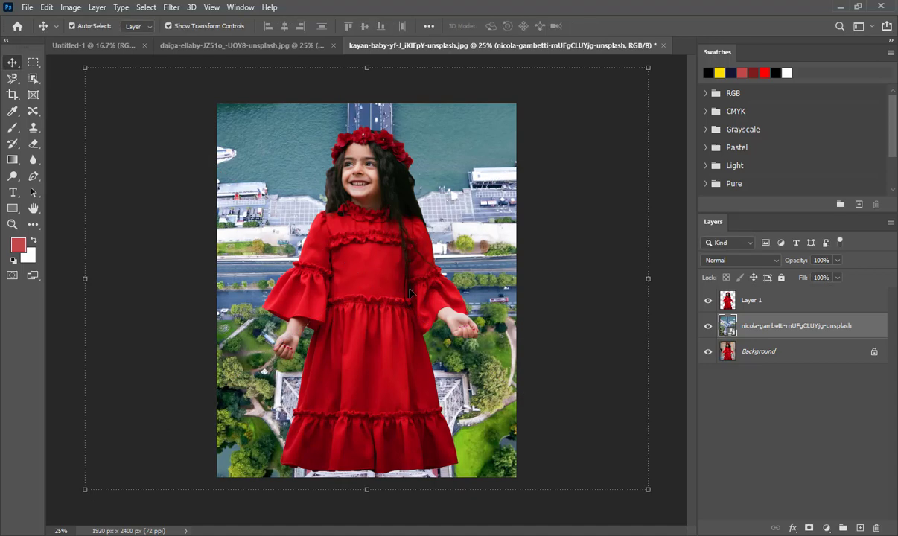
# - Position the red-dress girl slightly lower over the aerial view and deselect
pyautogui.moveTo(359, 310)
pyautogui.mouseDown()
pyautogui.moveTo(381, 293)
pyautogui.moveTo(382, 300)
pyautogui.mouseUp()
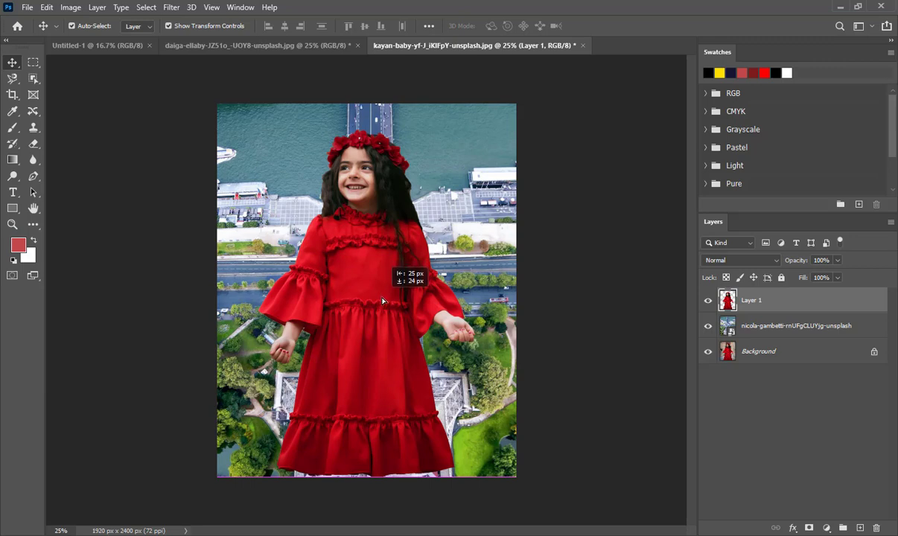
pyautogui.moveTo(381, 300); pyautogui.dragTo(382, 311)
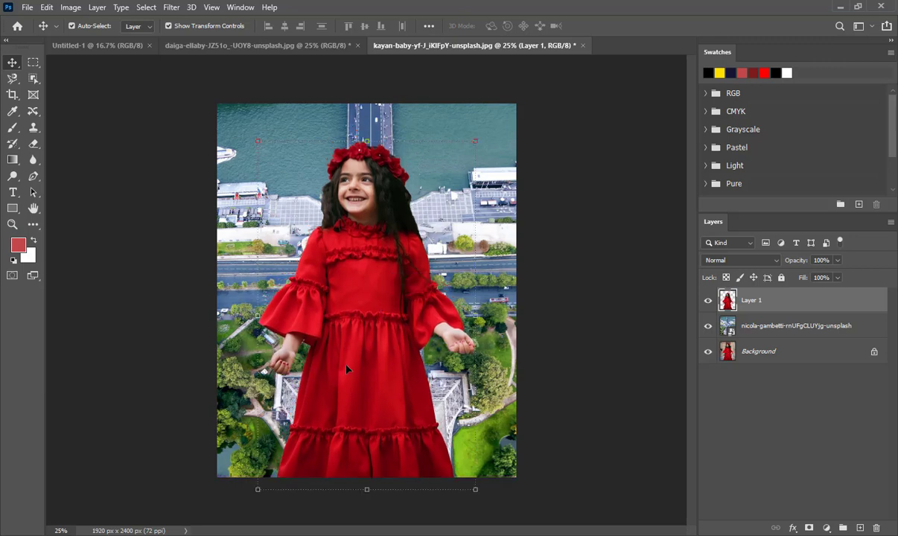
pyautogui.click(535, 246)
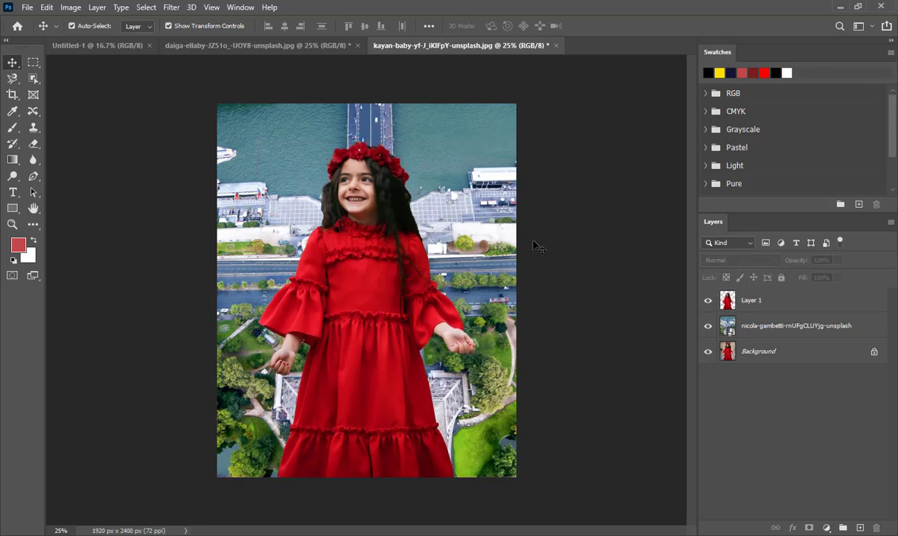